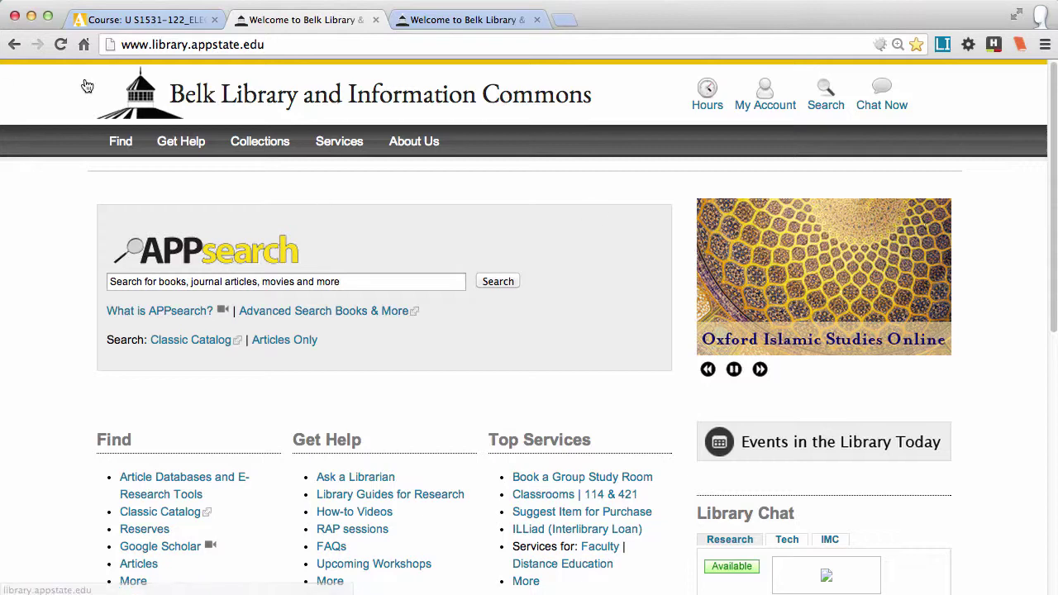
Navigate from the Belk Library homepage to the faculty Library Instruction Program and Services page.
left_click(175, 24)
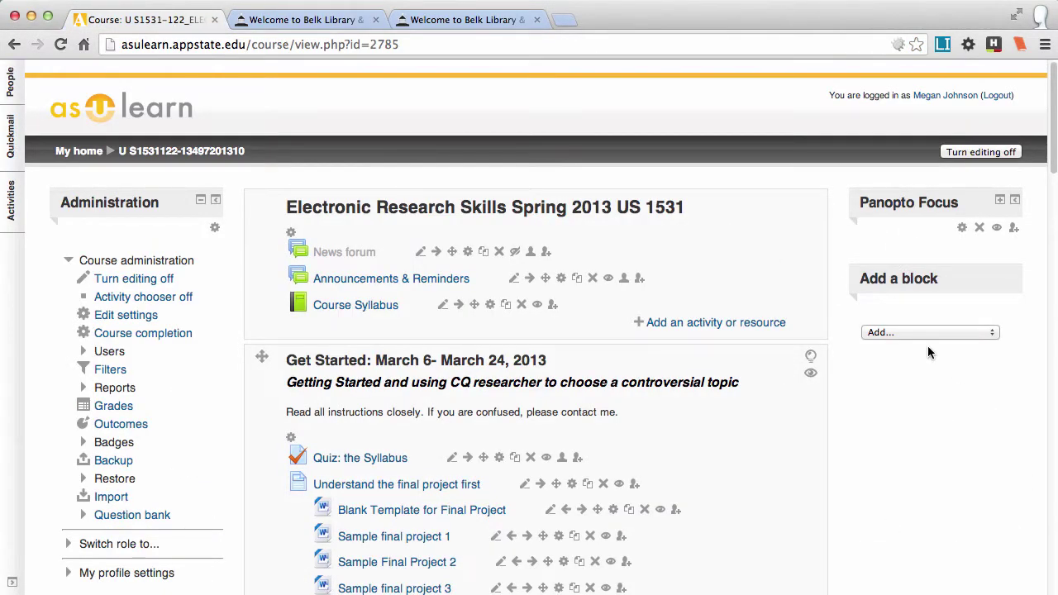
left_click(308, 25)
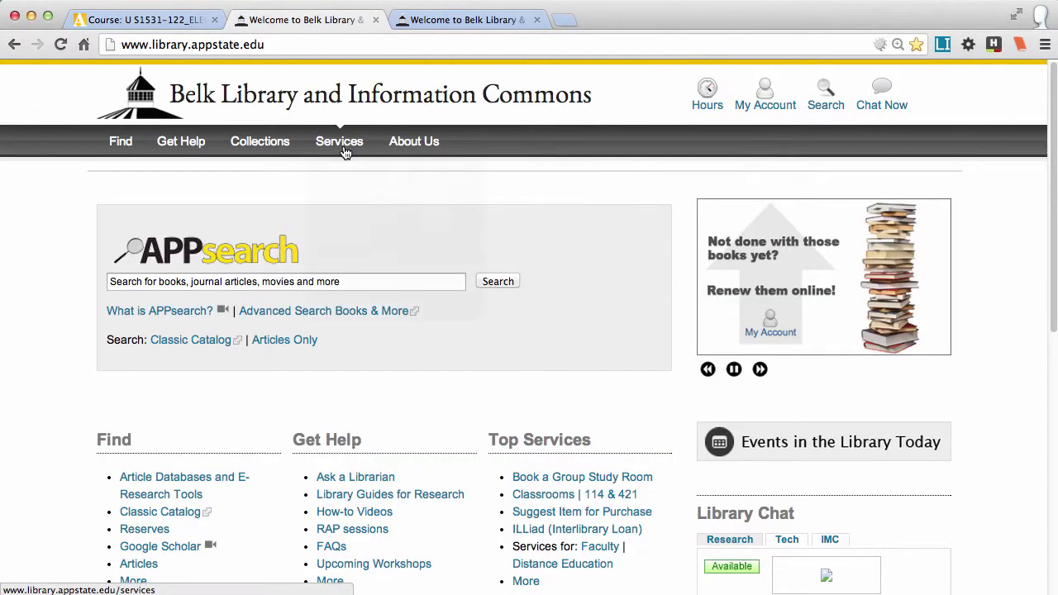
mouse_move(345, 151)
left_click(347, 239)
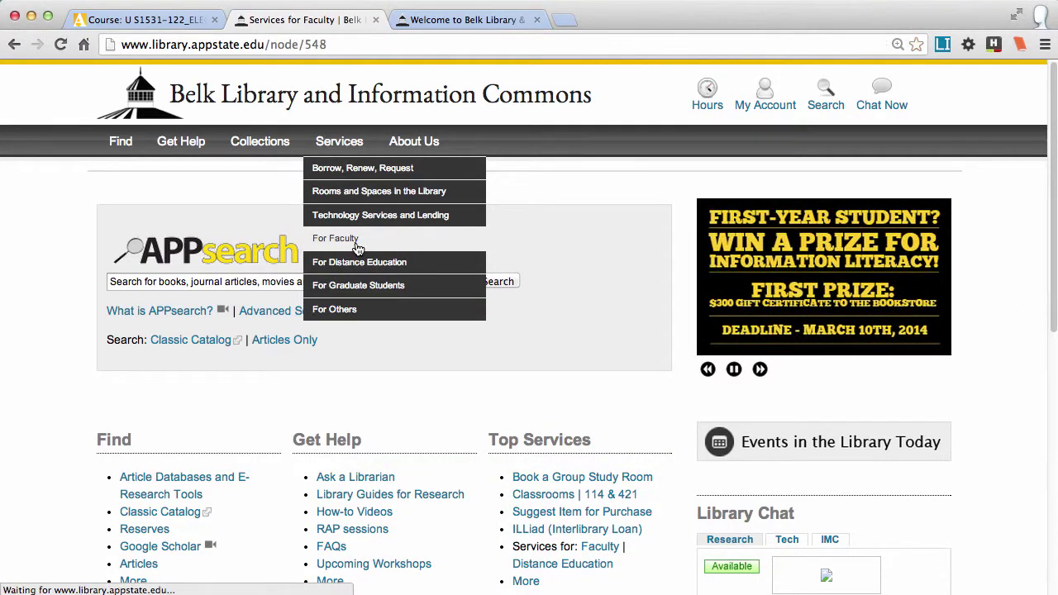
left_click(259, 309)
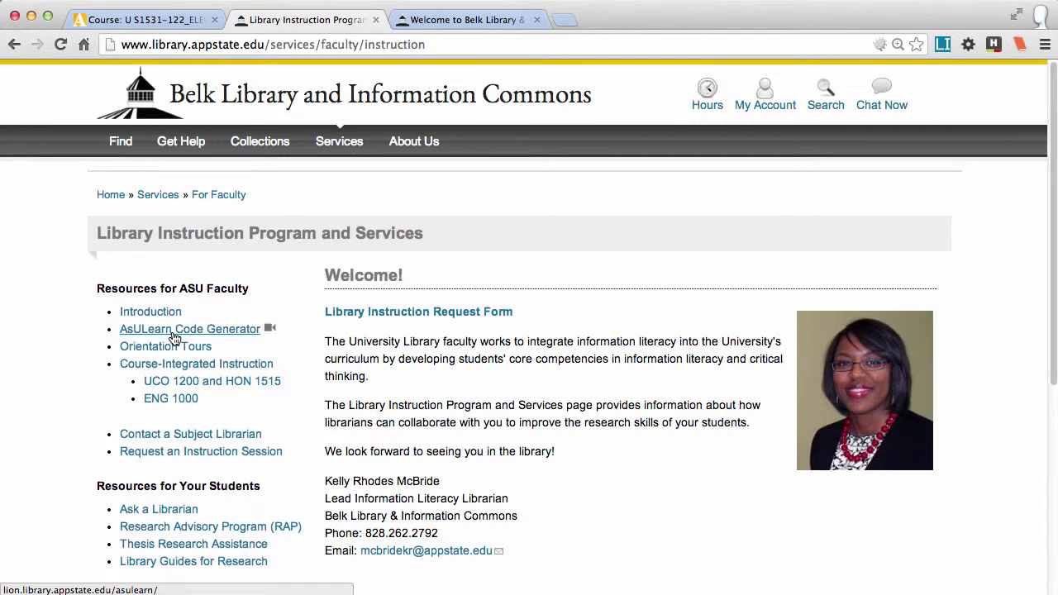
Open the AsULearn Library Block generator and enter course prefix 'us' and course number 1531.
left_click(234, 332)
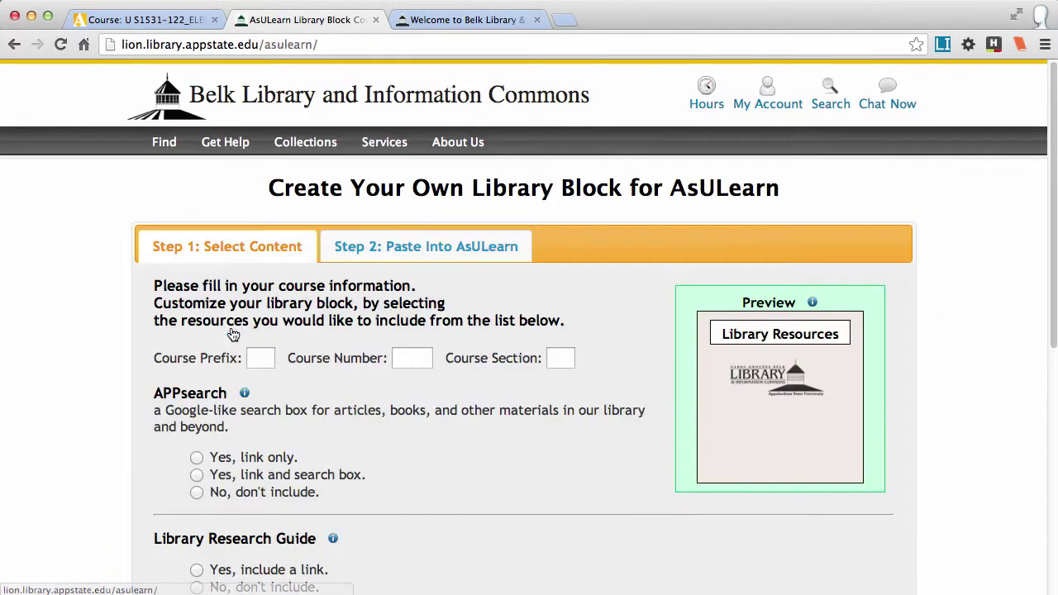
left_click(259, 354)
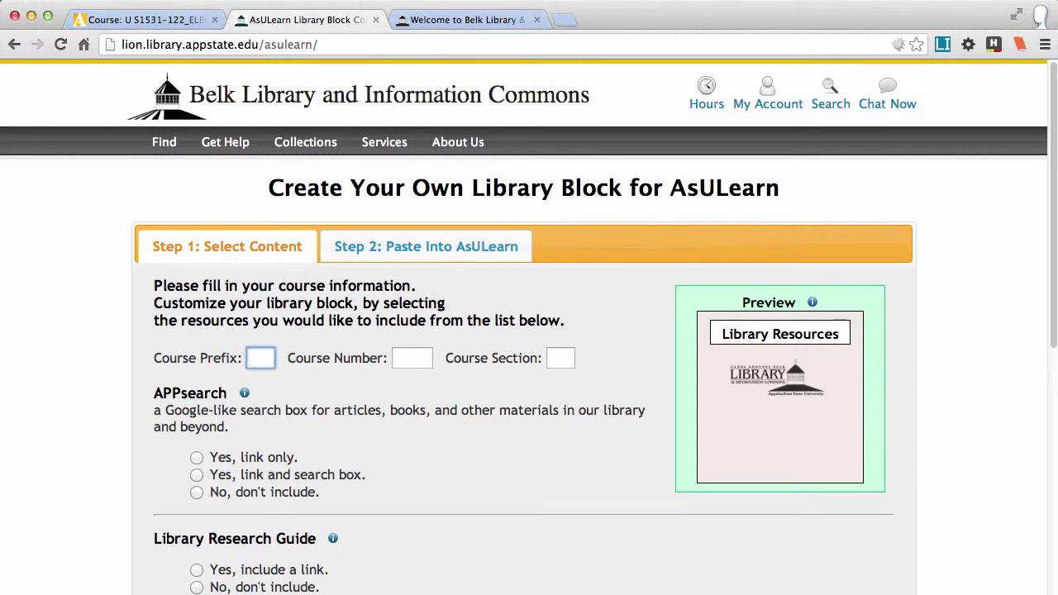
left_click(412, 358)
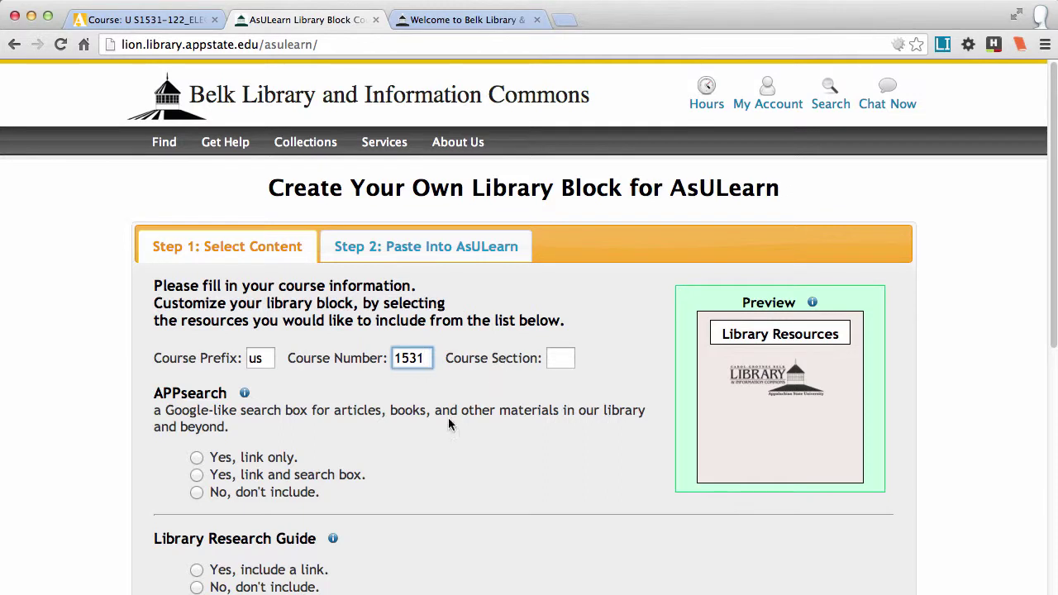
scroll(448, 422, "down", 3)
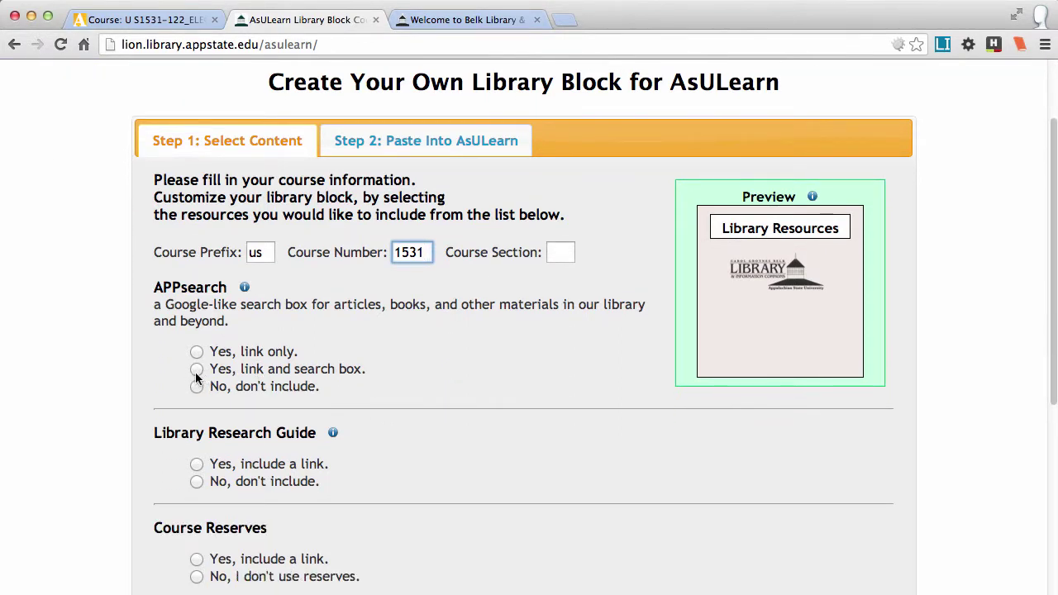
left_click(506, 20)
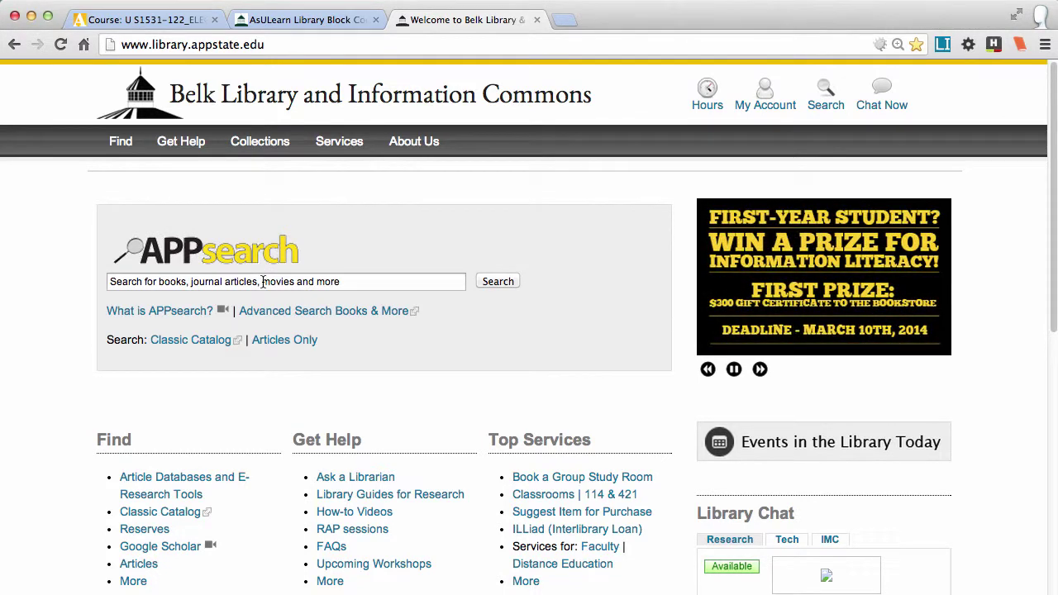
Briefly view the Article Databases and E-Research Tools page, then return to the block generator.
left_click(172, 484)
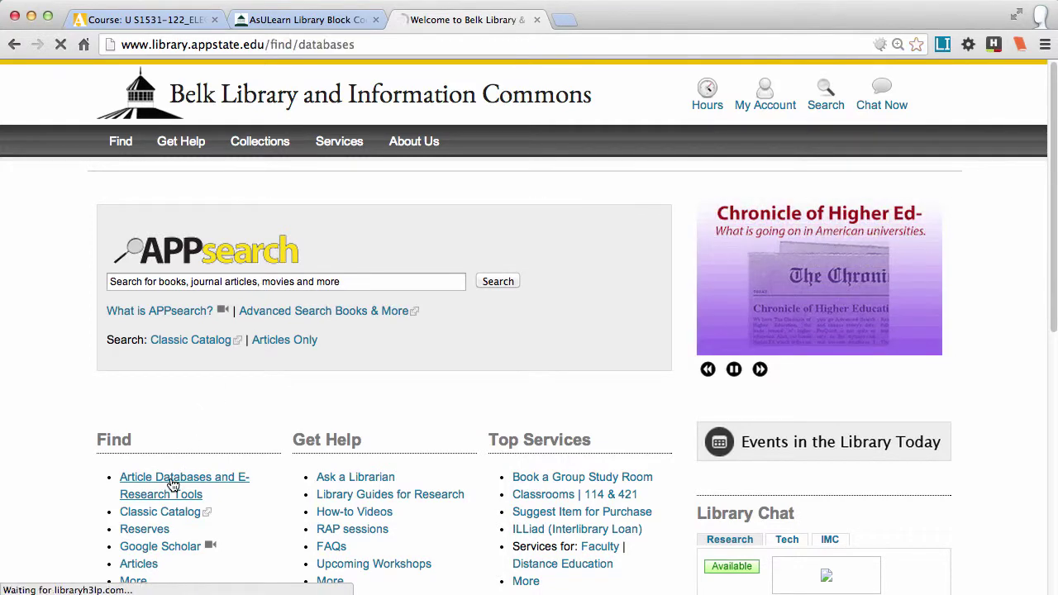
left_click(14, 44)
left_click(310, 19)
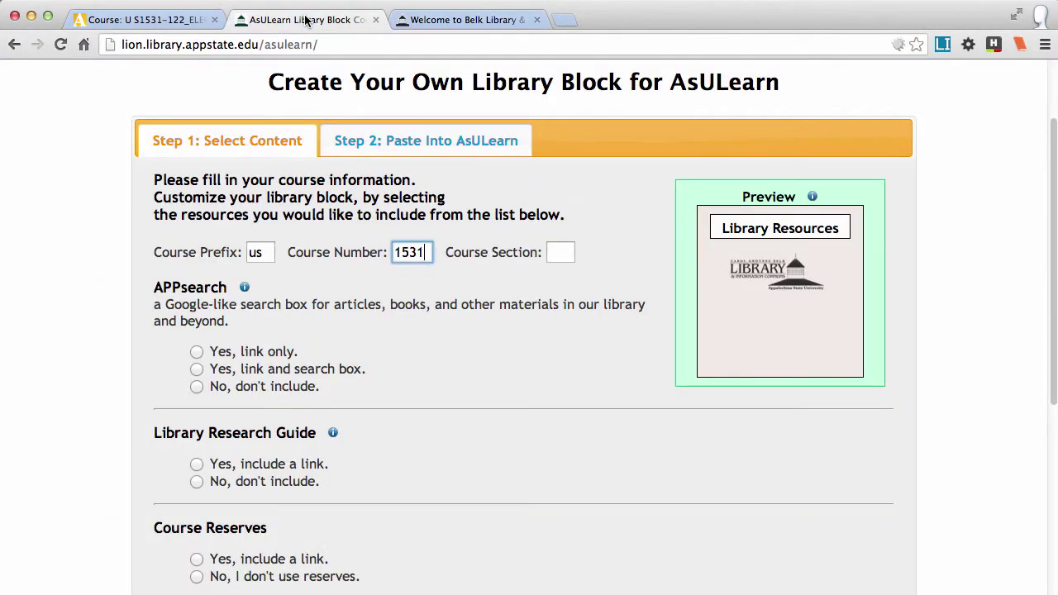
Set APPsearch to 'Yes, link and search box' and Library Research Guide to 'No, don't include'.
left_click(197, 352)
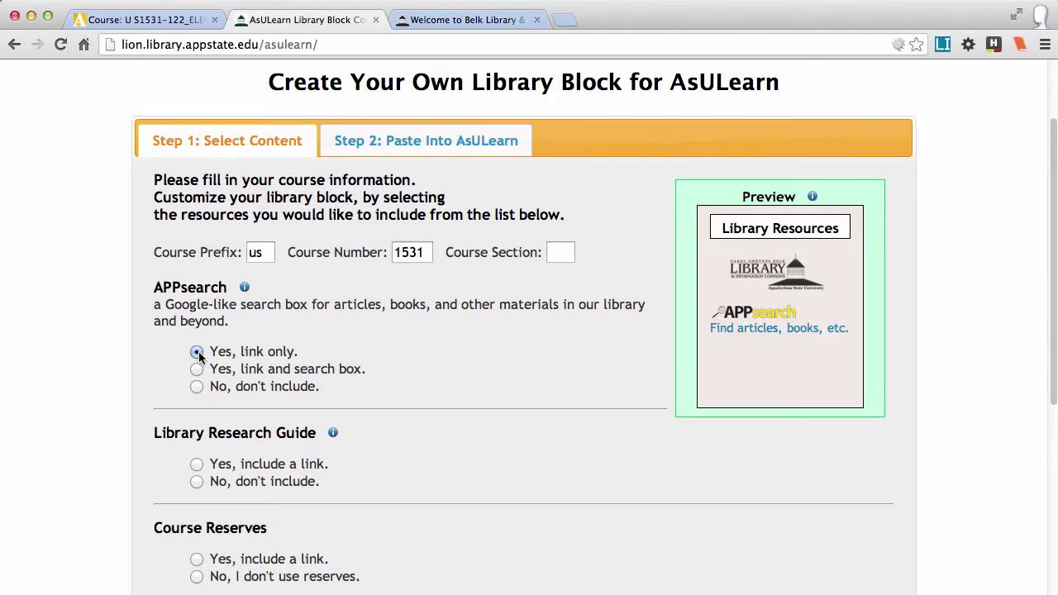
left_click(197, 369)
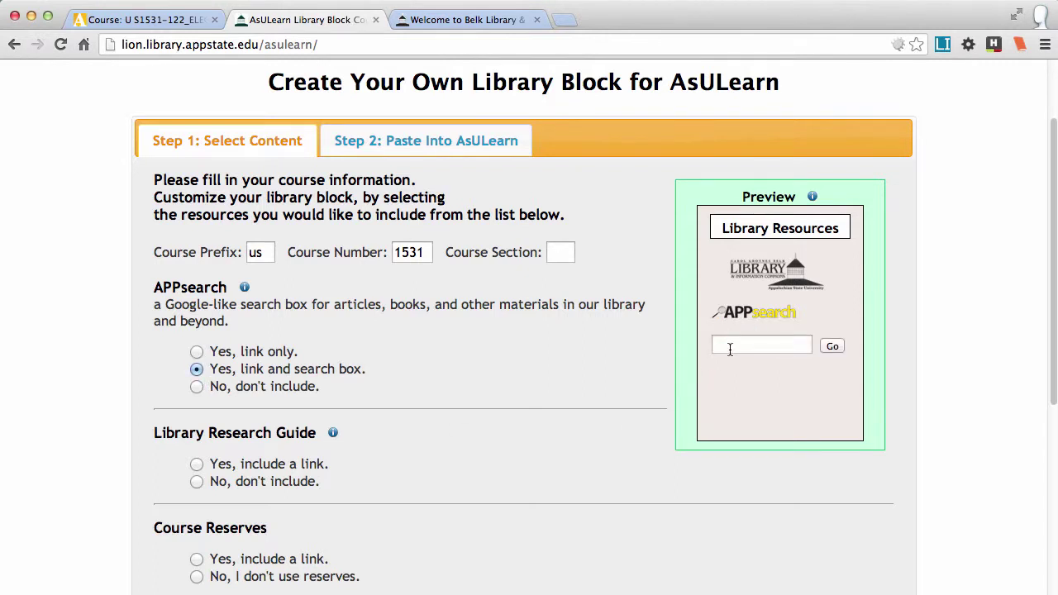
left_click(197, 482)
left_click(461, 23)
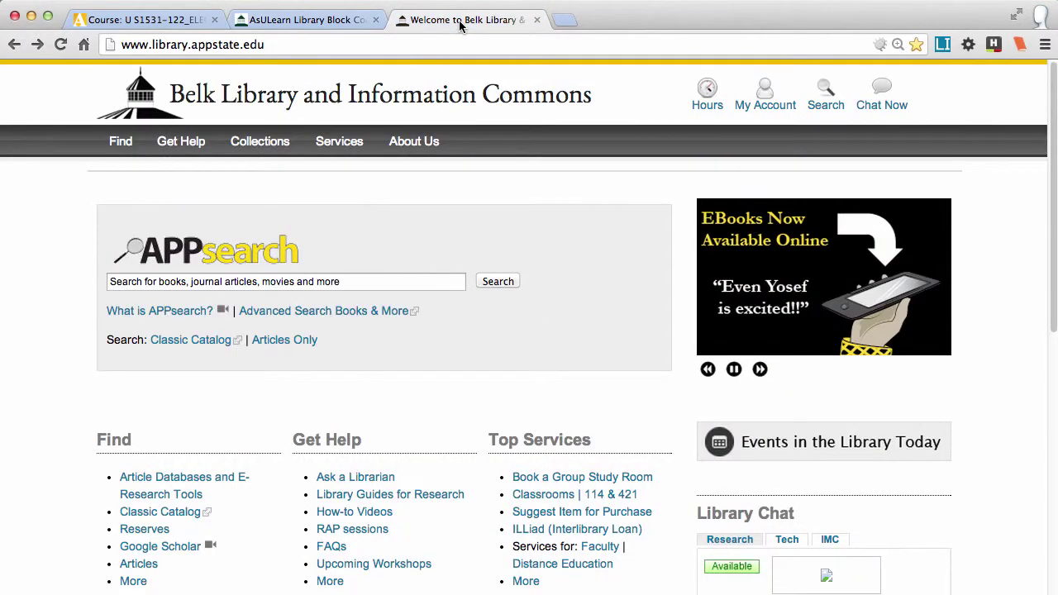
Open the CI 3400 (Smith) guide from the Library Guides Course Guides list.
left_click(412, 498)
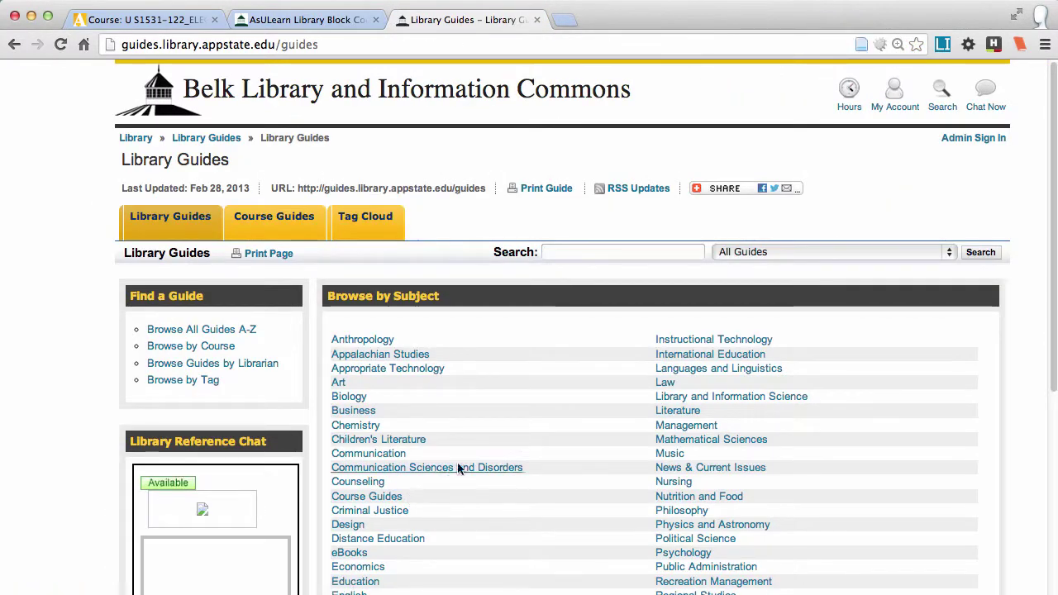
left_click(267, 233)
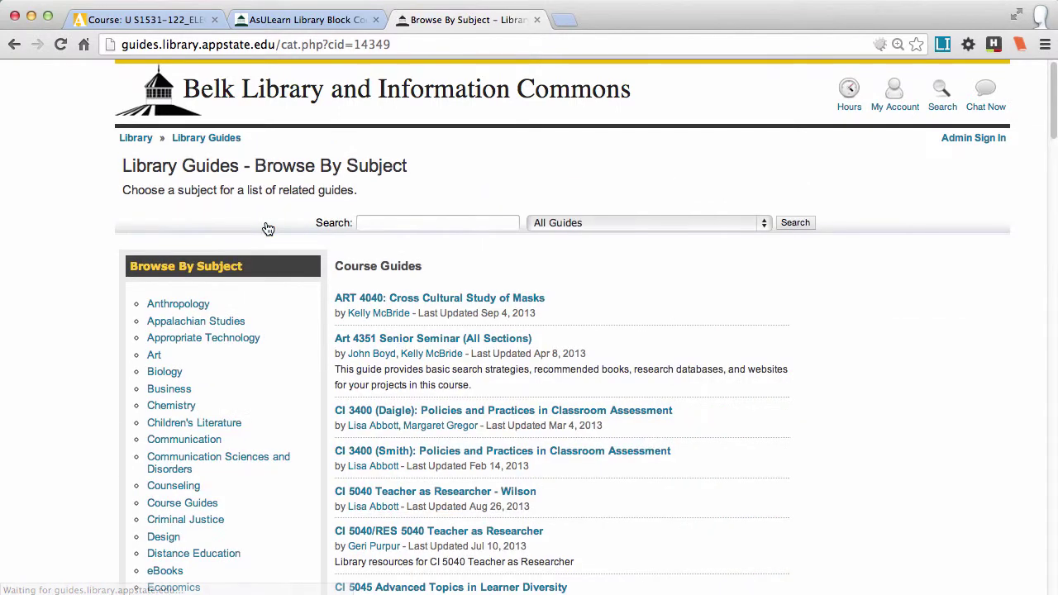
scroll(447, 392, "down", 2)
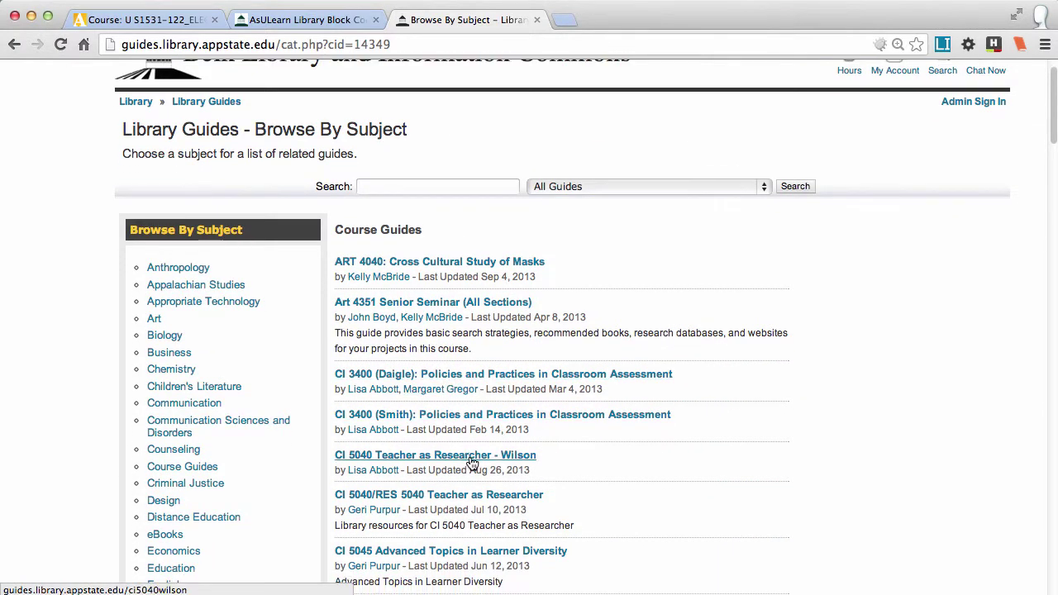
scroll(471, 463, "down", 1)
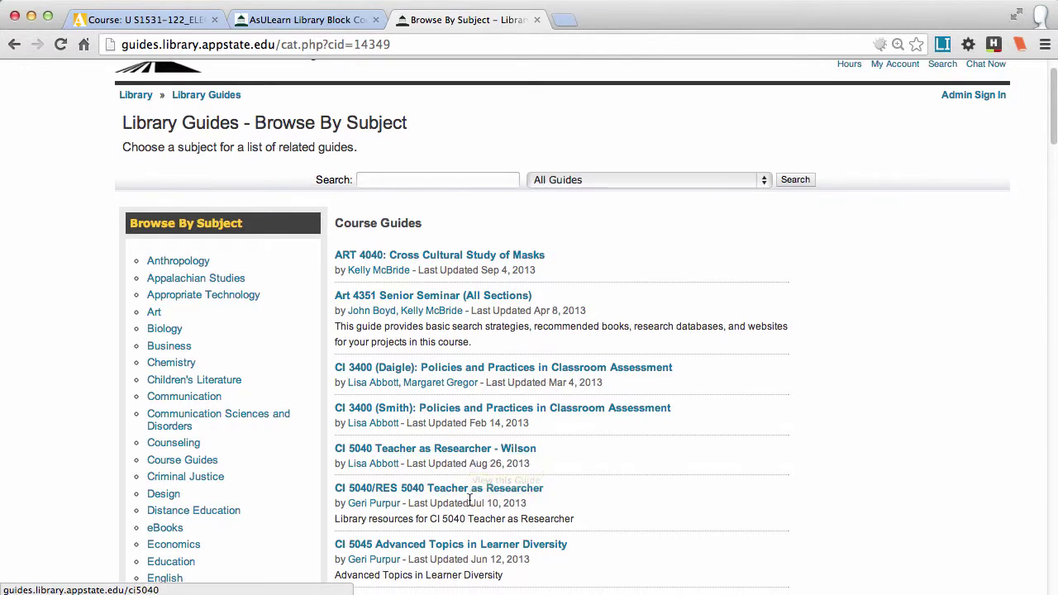
left_click(451, 409)
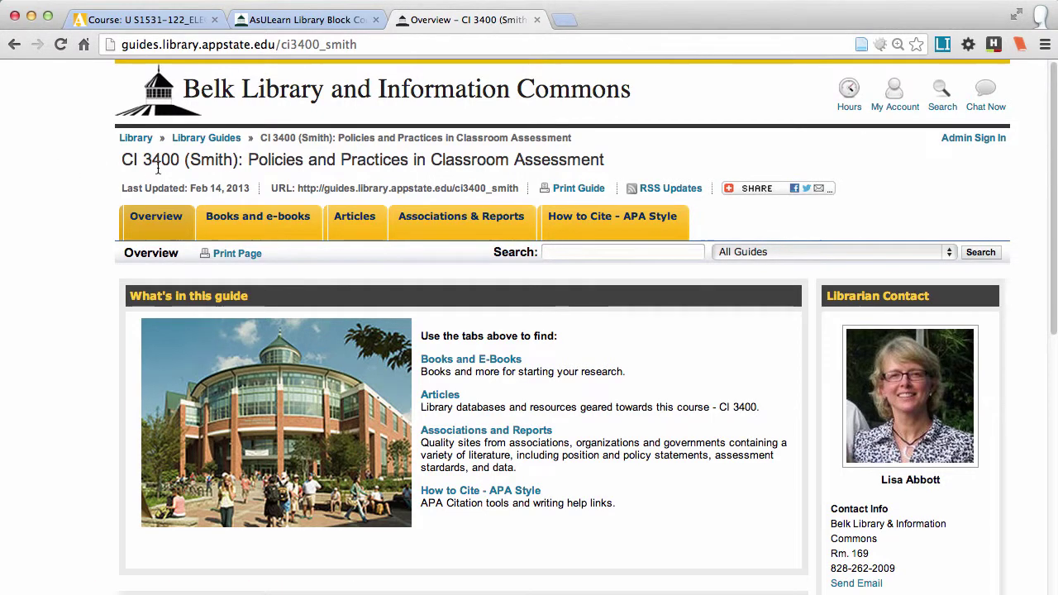
View the guide's Articles and How to Cite - APA Style pages, then return to the generator.
left_click(366, 220)
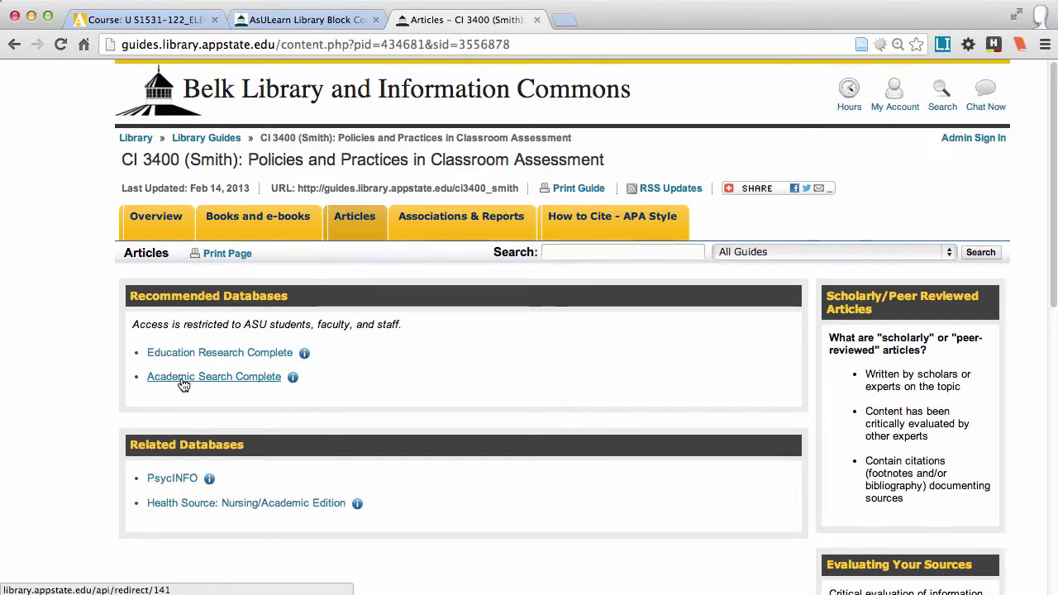
left_click(639, 229)
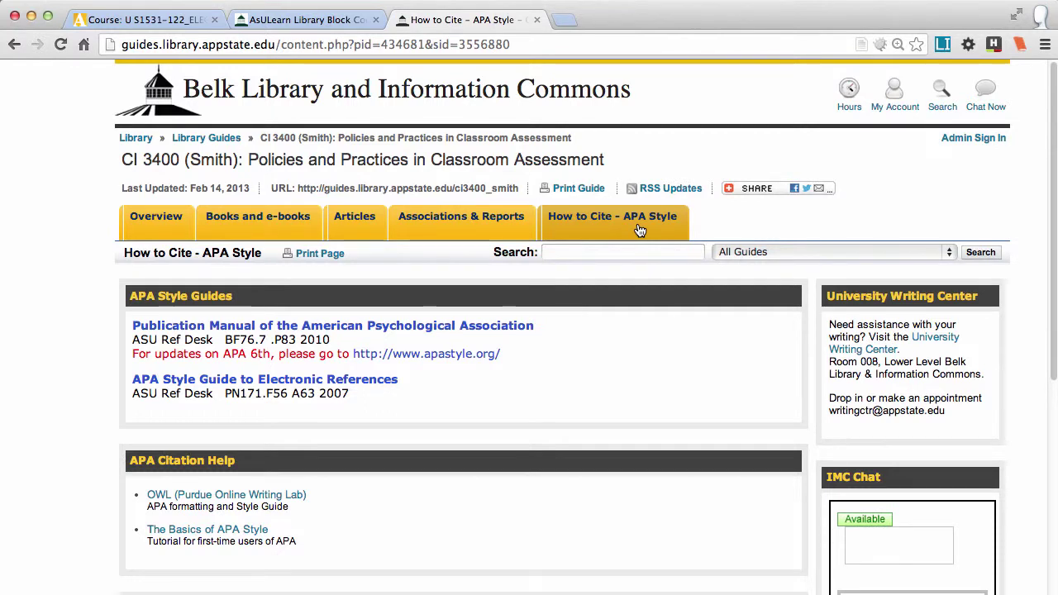
left_click(319, 19)
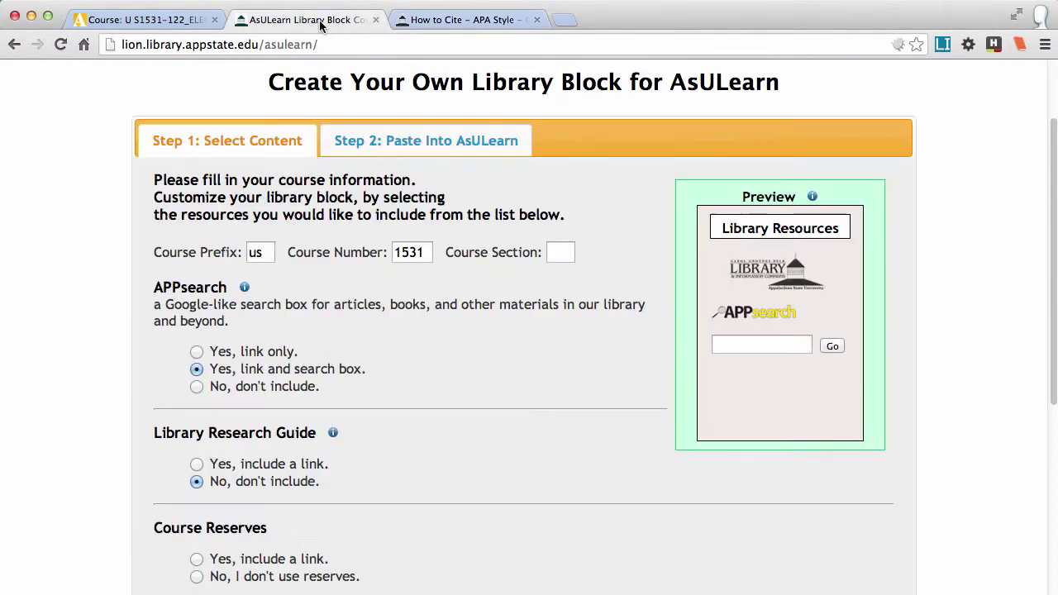
Exclude course reserves by choosing 'No, I don't use reserves'.
left_click(178, 25)
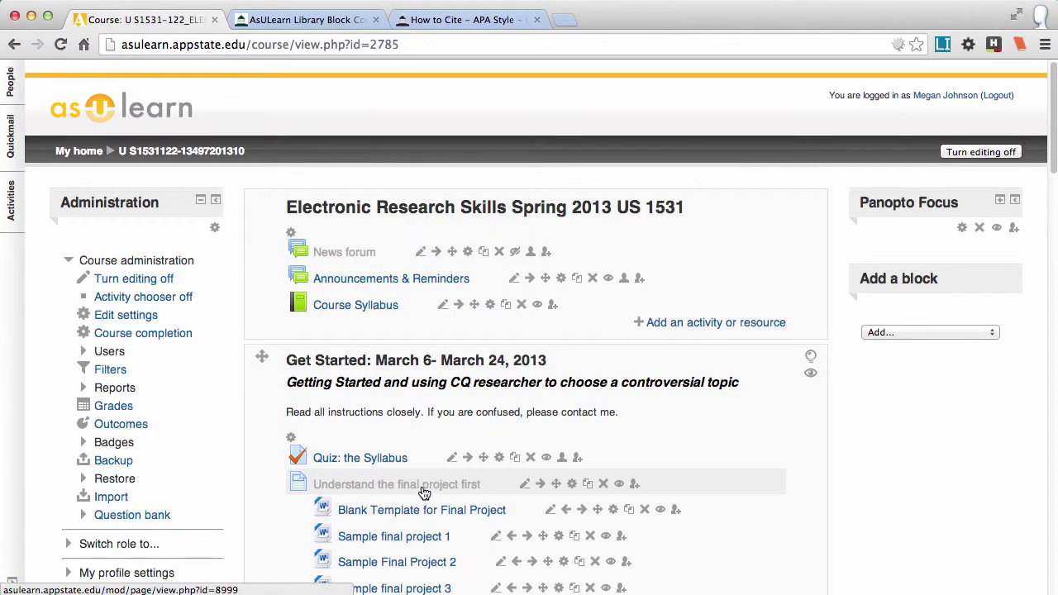
left_click(320, 21)
scroll(405, 467, "down", 1)
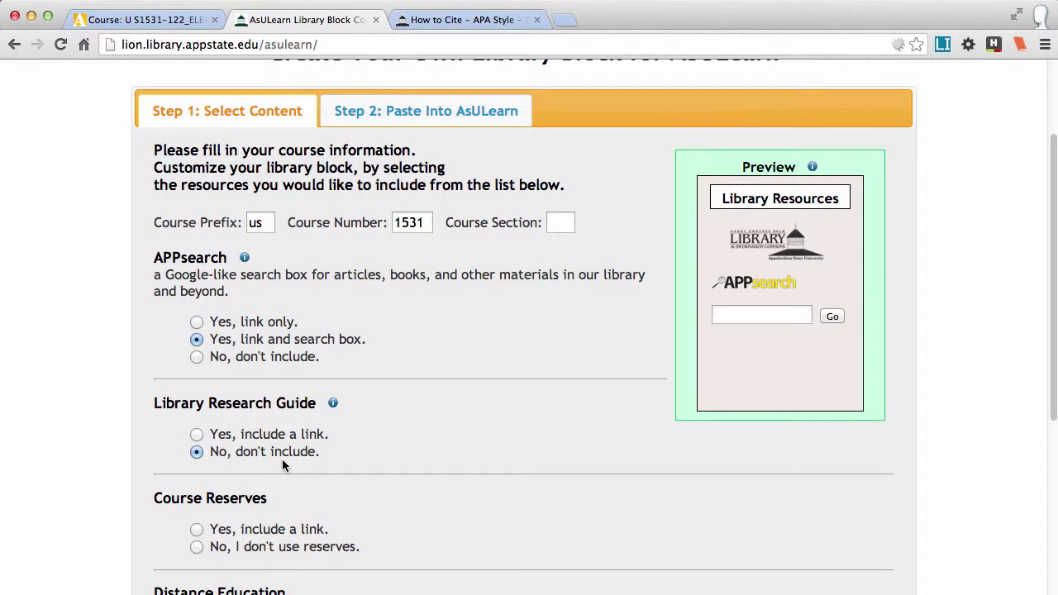
scroll(282, 465, "down", 2)
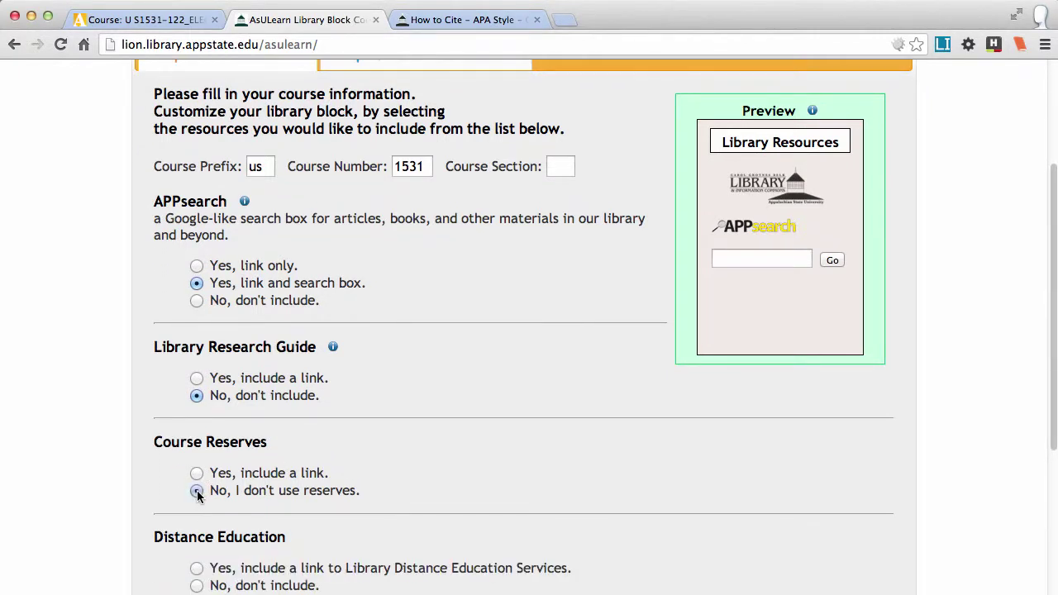
left_click(196, 491)
Include the Library Distance Education Services link and check its Distance Learners preview link.
scroll(311, 513, "down", 2)
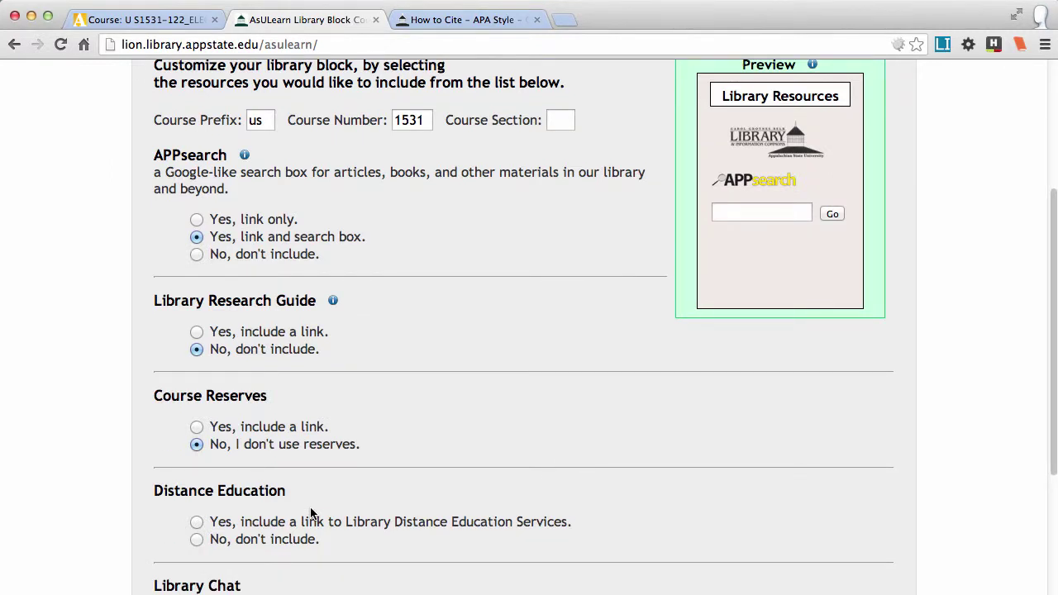
scroll(310, 512, "down", 3)
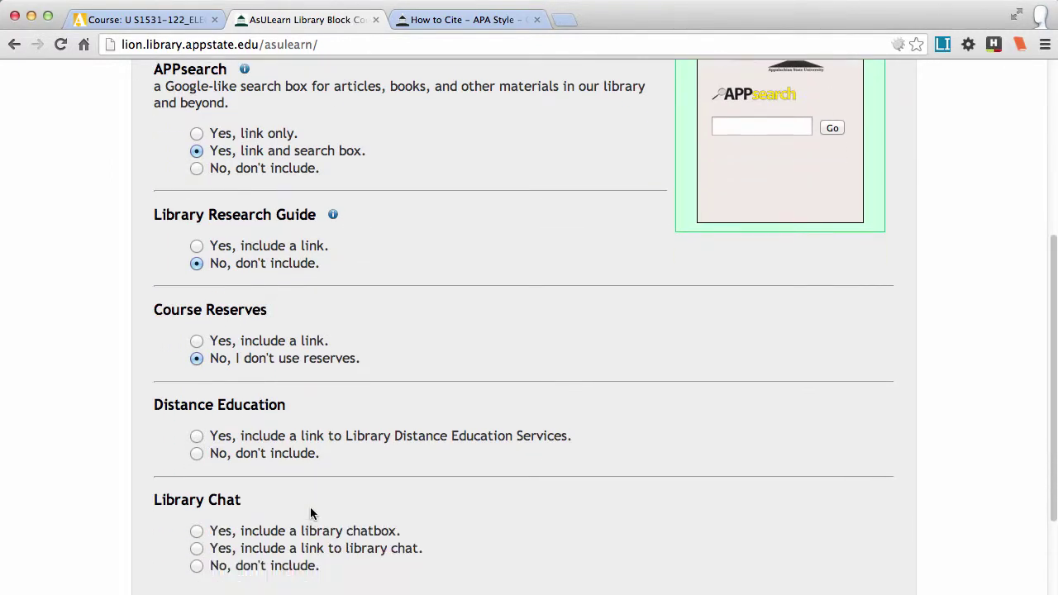
scroll(311, 513, "down", 1)
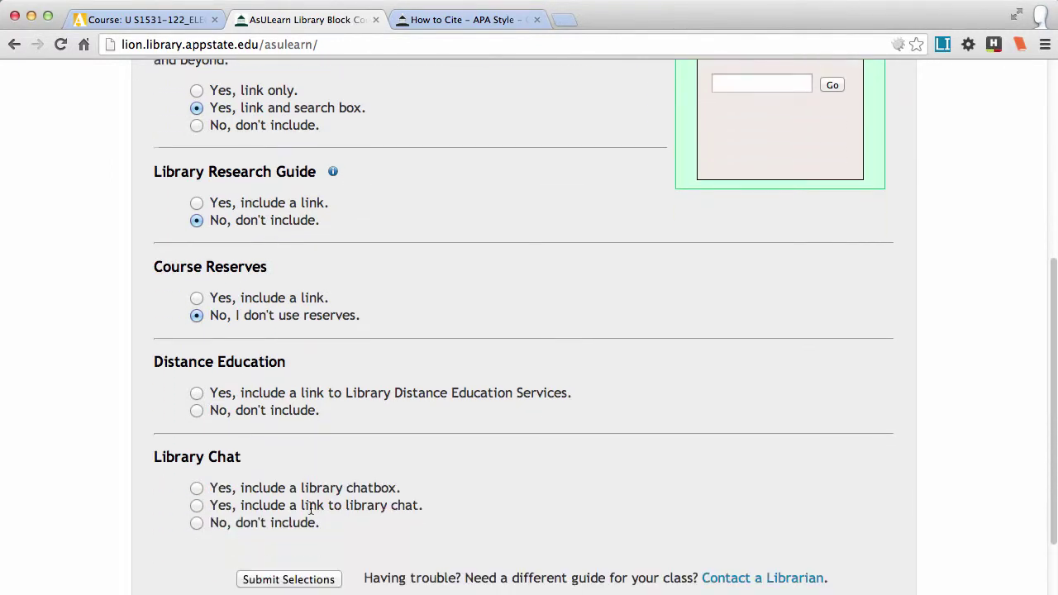
left_click(197, 395)
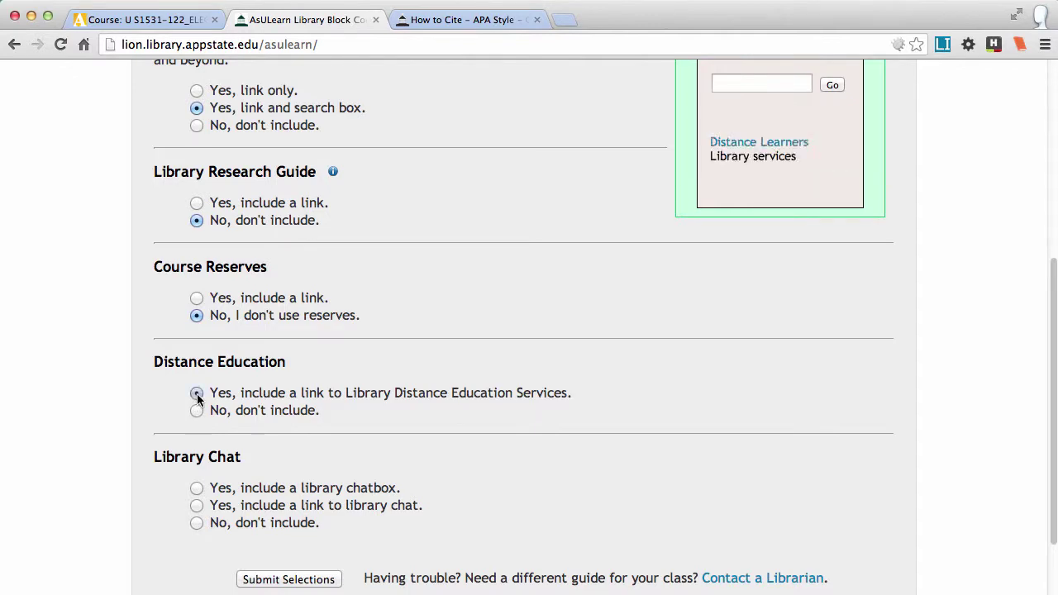
scroll(690, 377, "up", 7)
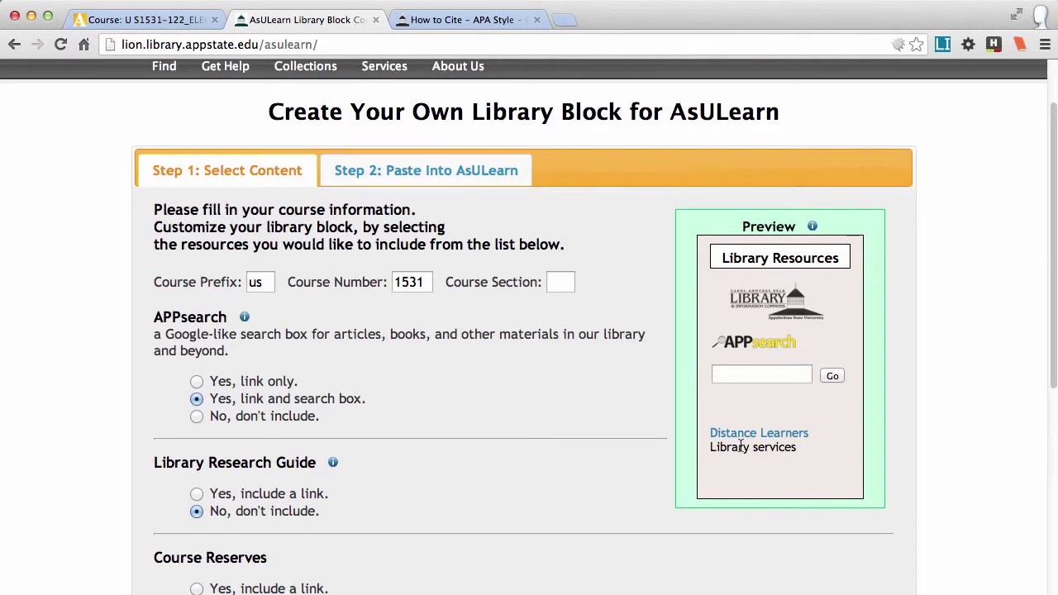
right_click(748, 433)
Open the Distance Learners link in a new tab, review the Distance Education Library Services page, and return.
left_click(793, 438)
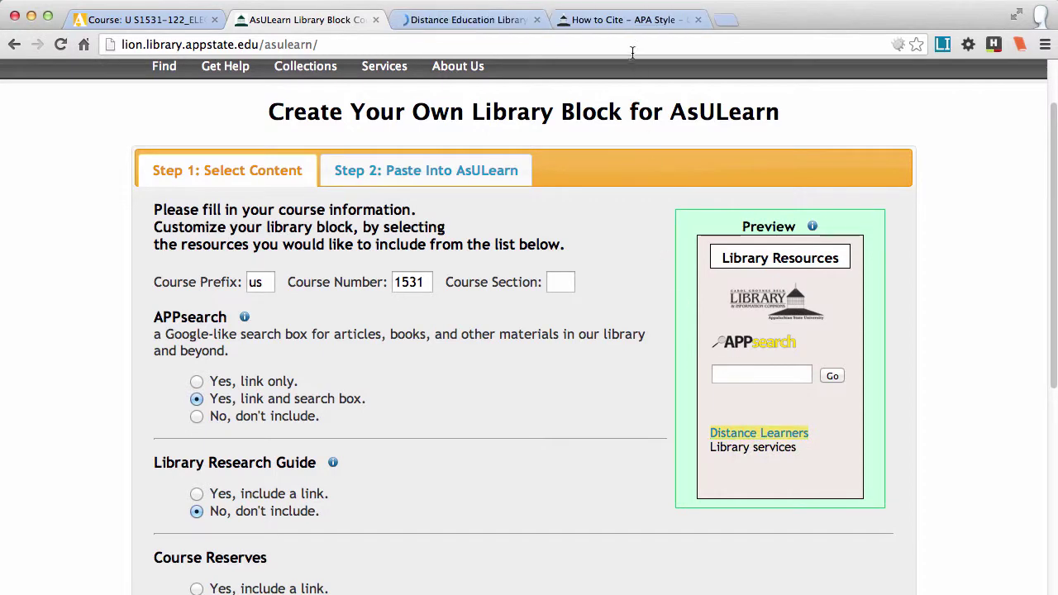
left_click(405, 19)
scroll(579, 261, "down", 4)
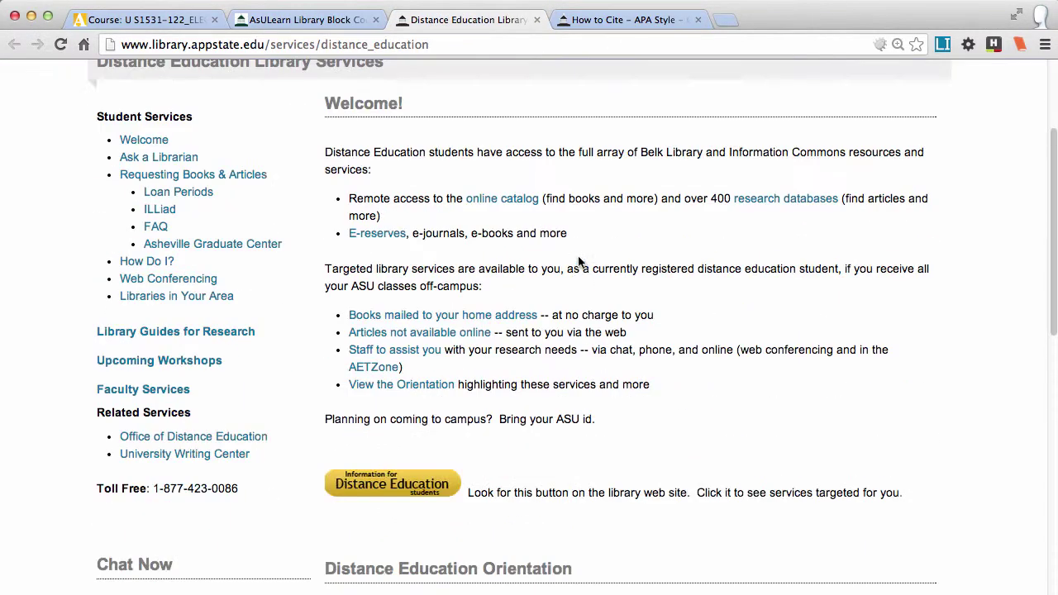
scroll(590, 284, "up", 1)
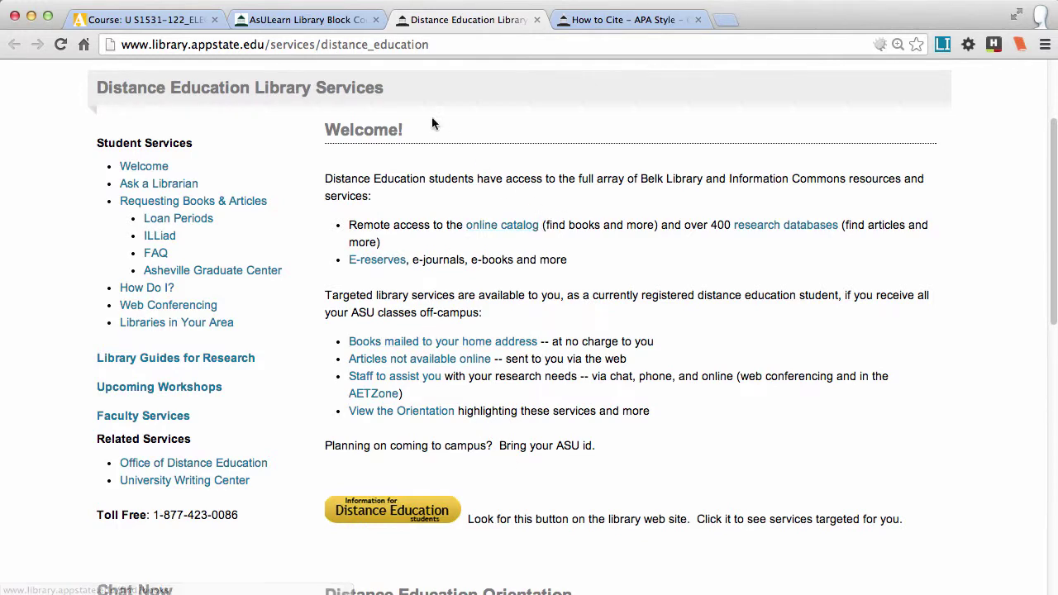
left_click(323, 23)
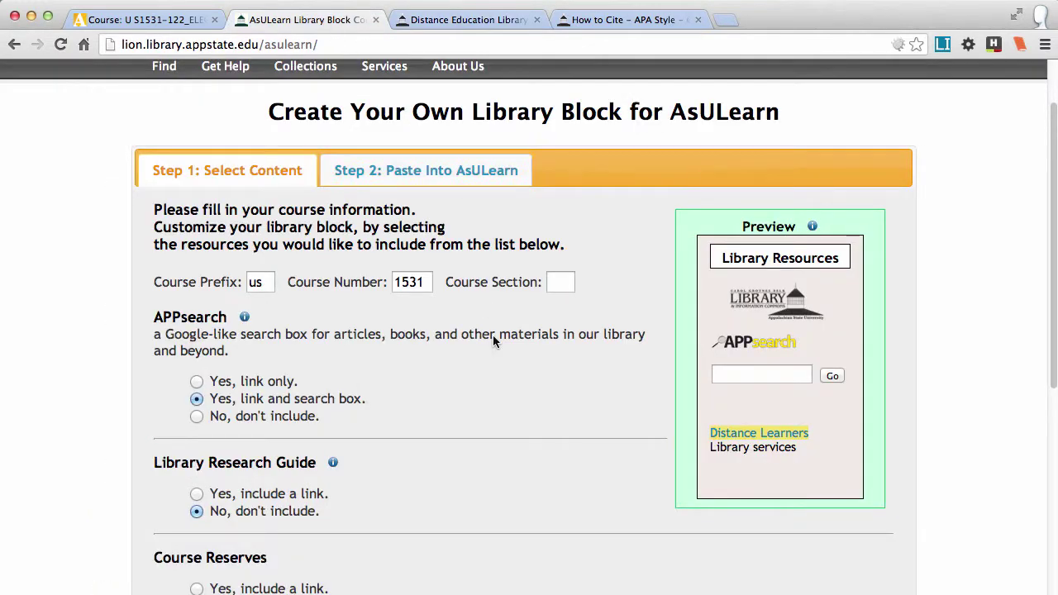
Set Distance Education to 'No, don't include' and choose 'Yes, include a library chatbox'.
scroll(471, 467, "down", 5)
scroll(470, 476, "down", 3)
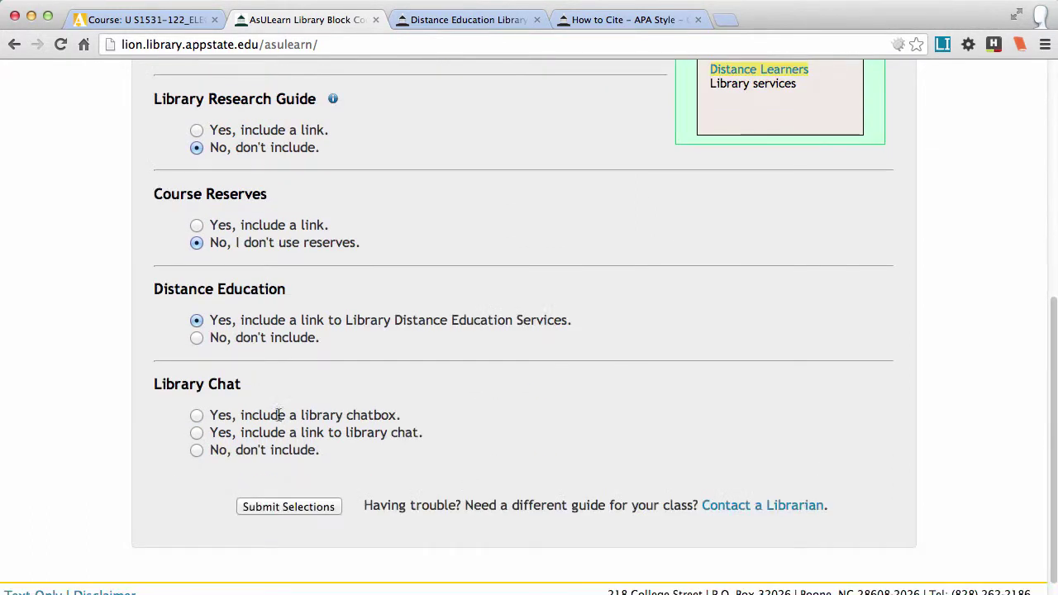
left_click(196, 338)
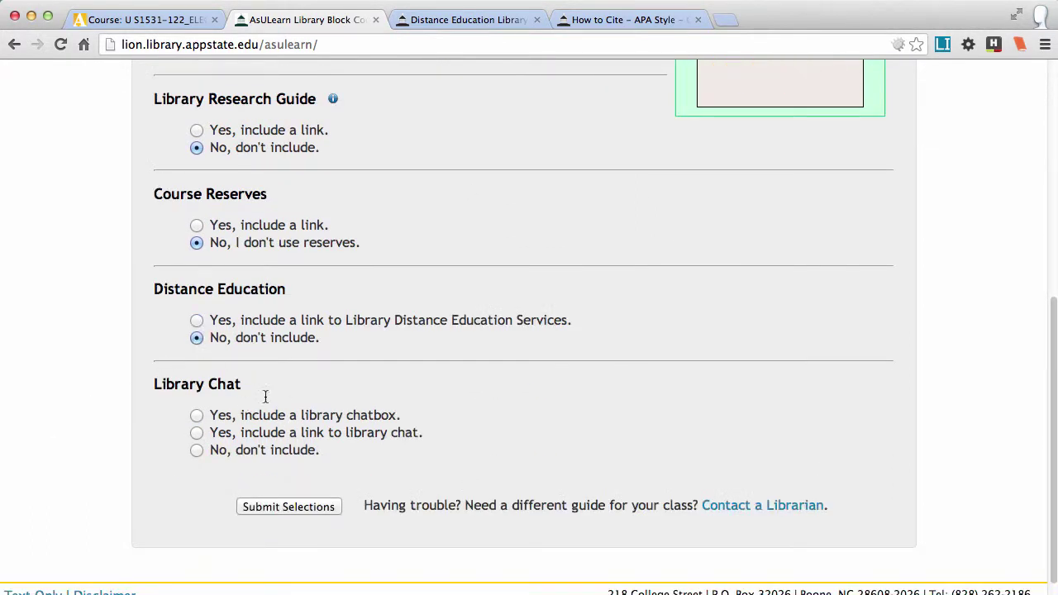
left_click(196, 414)
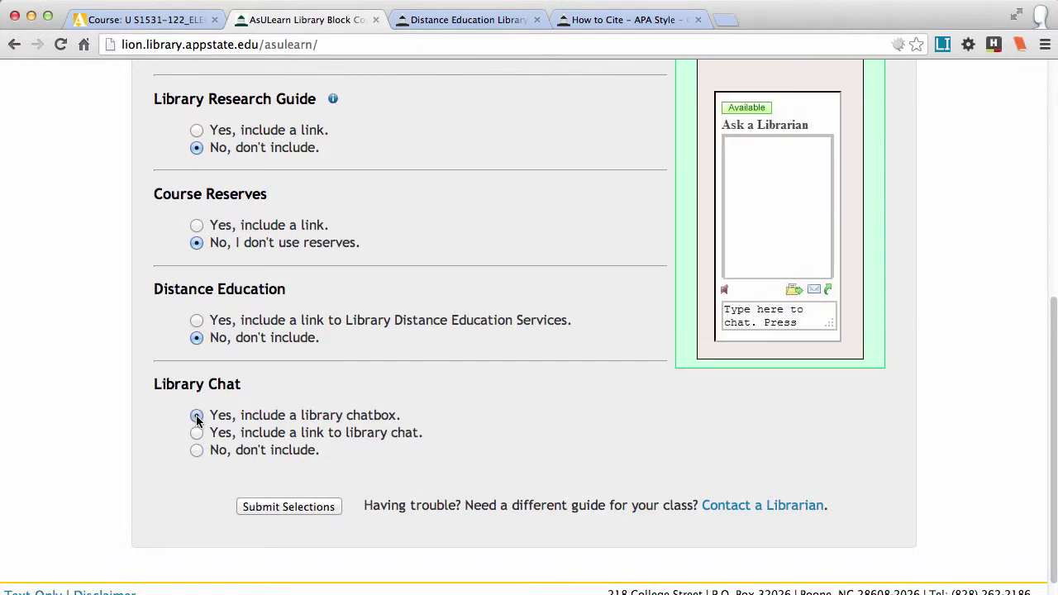
Submit the selections to generate the library block's HTML code.
scroll(634, 481, "up", 2)
scroll(634, 481, "up", 3)
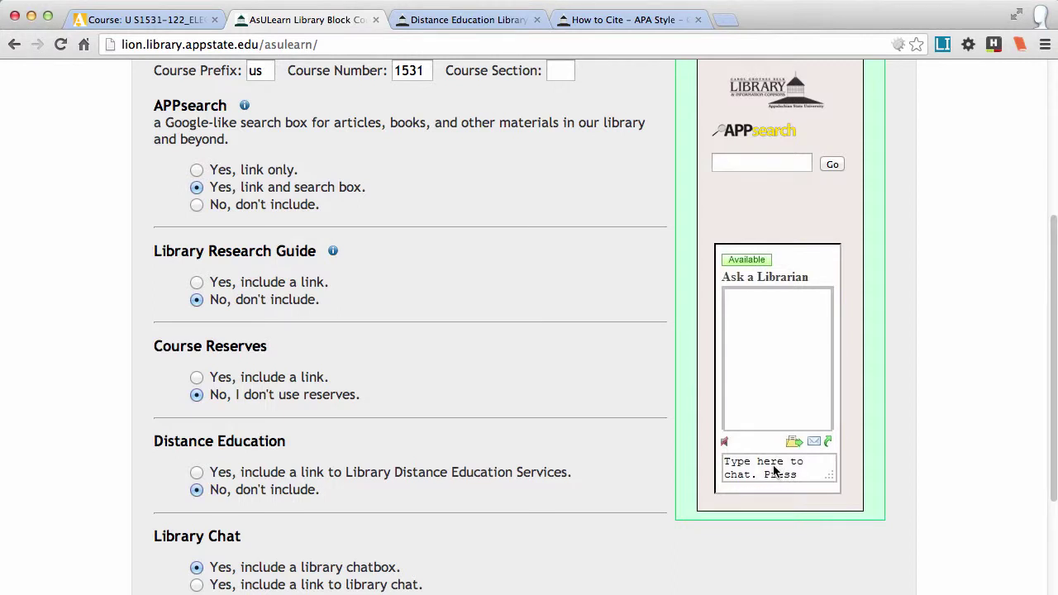
scroll(752, 475, "down", 4)
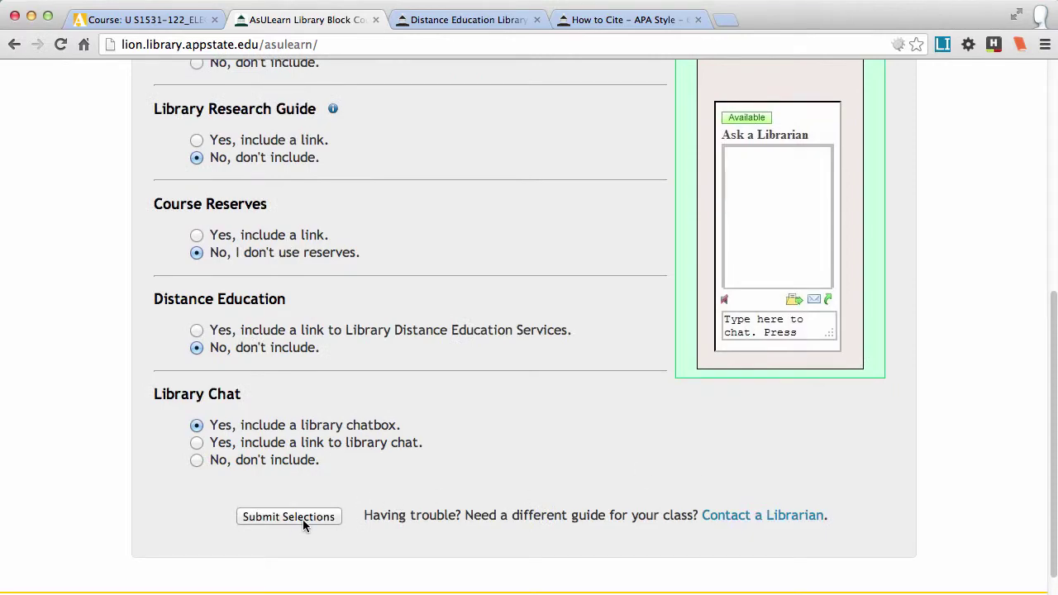
left_click(303, 519)
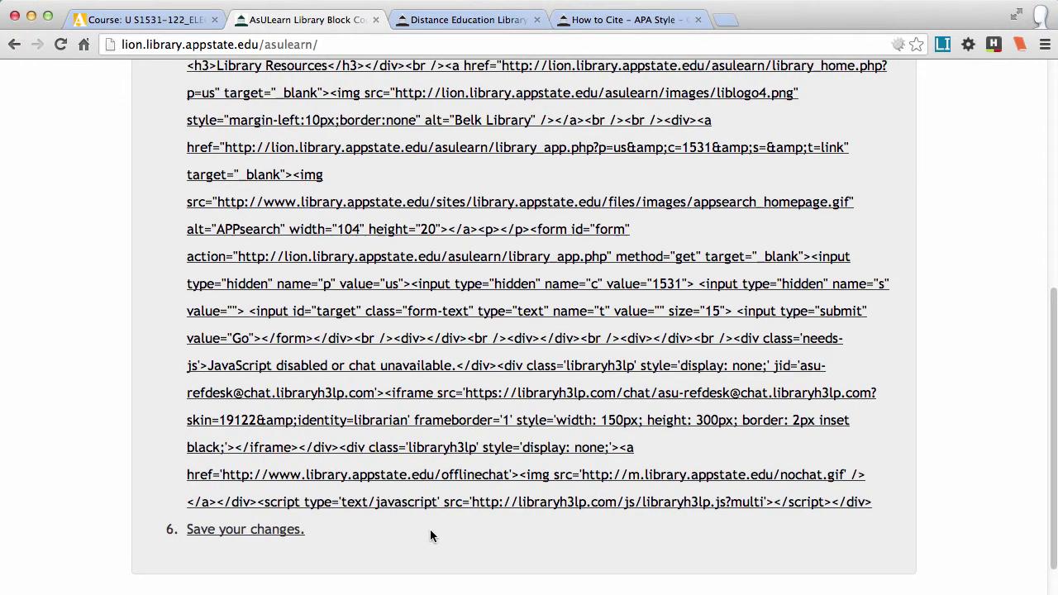
Select all the generated HTML code on the Step 2 page and copy it.
scroll(430, 529, "up", 5)
scroll(453, 526, "down", 2)
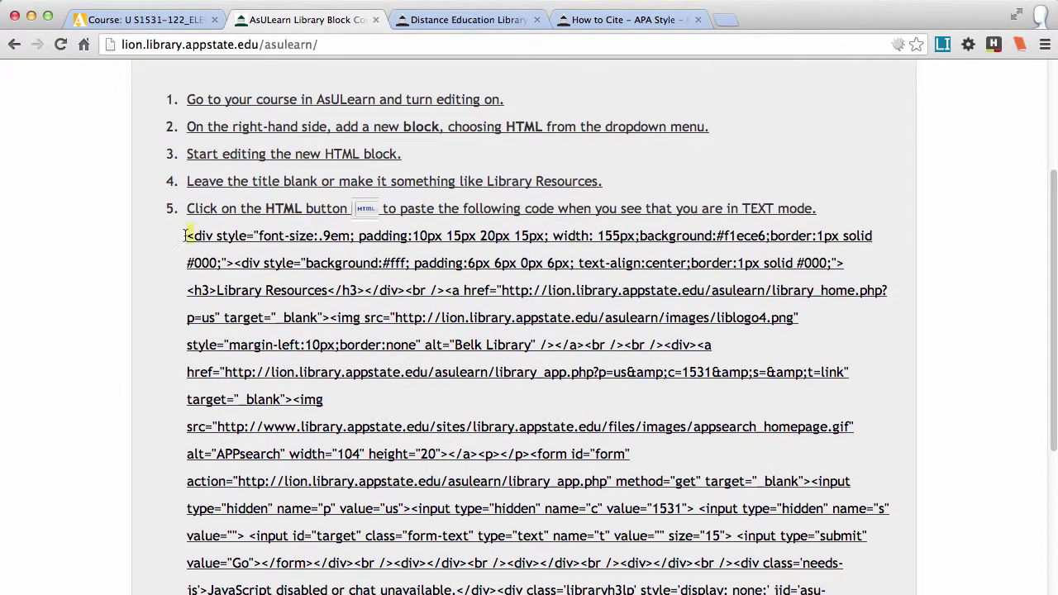
left_click_drag(187, 235, 883, 546)
right_click(332, 324)
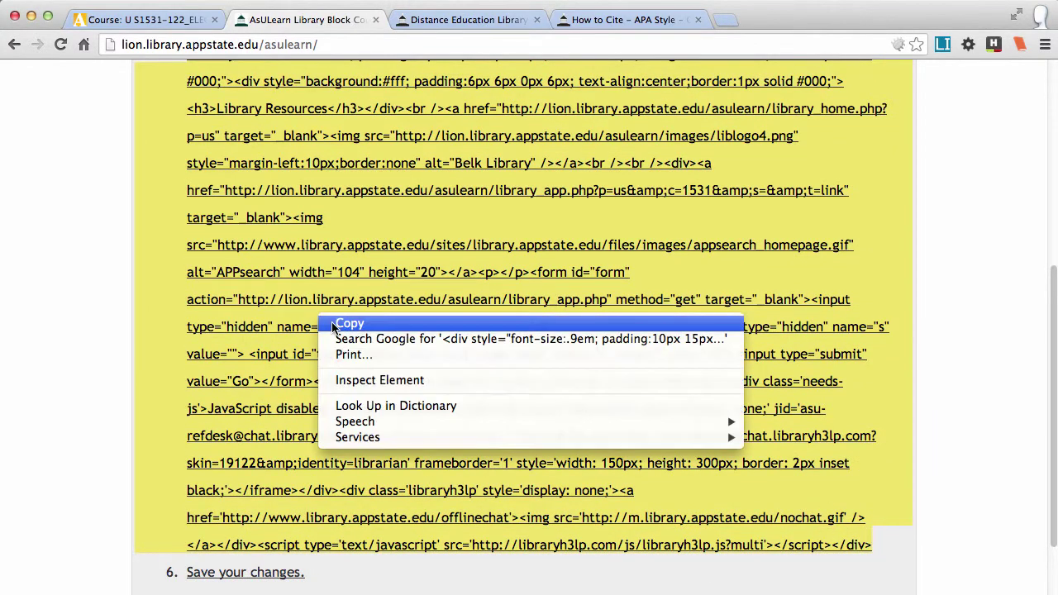
left_click(332, 324)
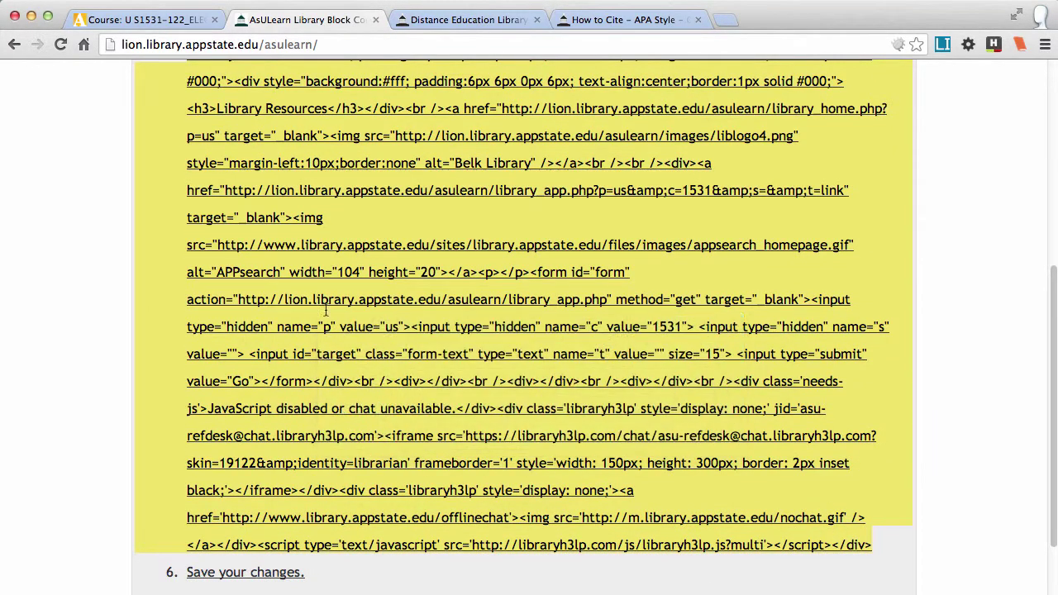
left_click(143, 22)
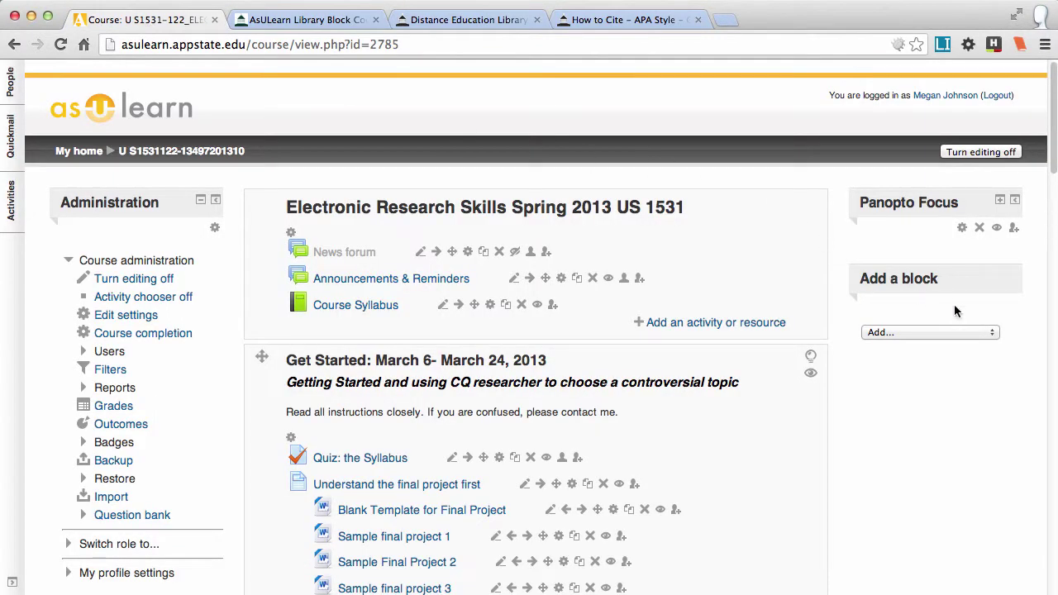
Add an HTML block to the US 1531 course sidebar and open its settings.
left_click(963, 230)
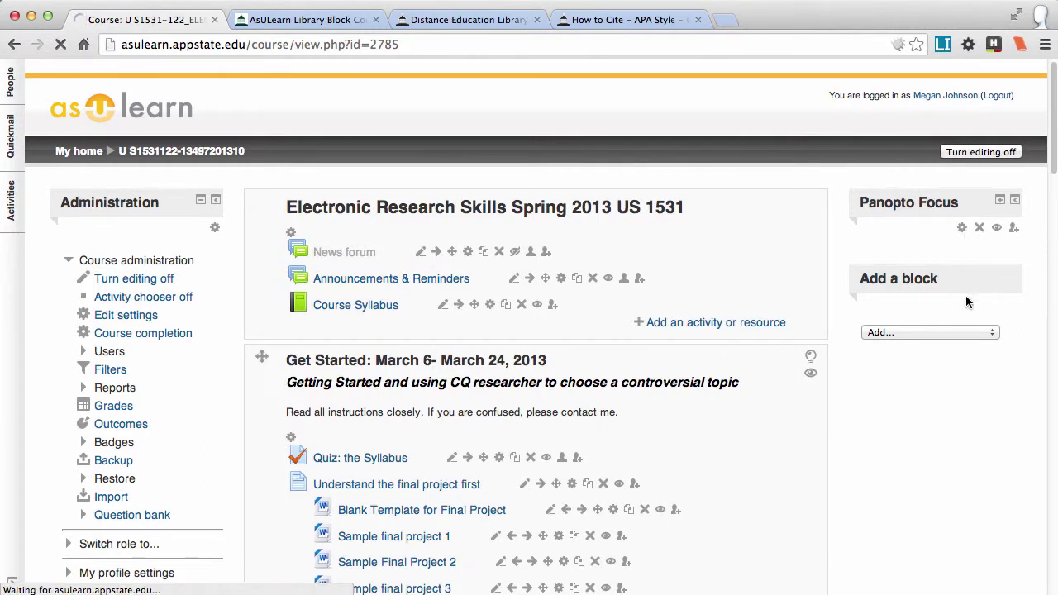
left_click(973, 332)
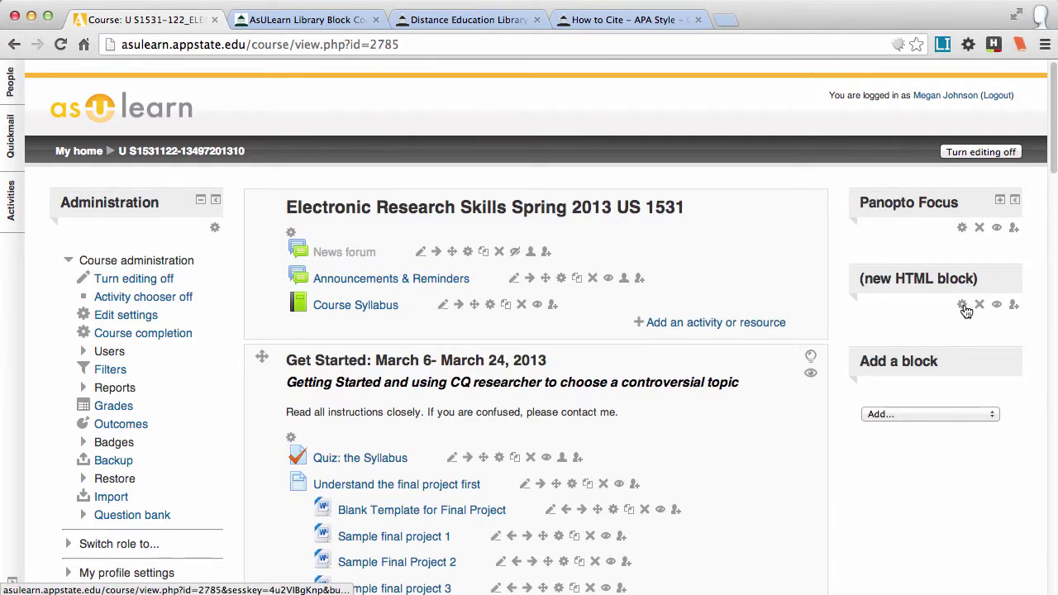
left_click(963, 306)
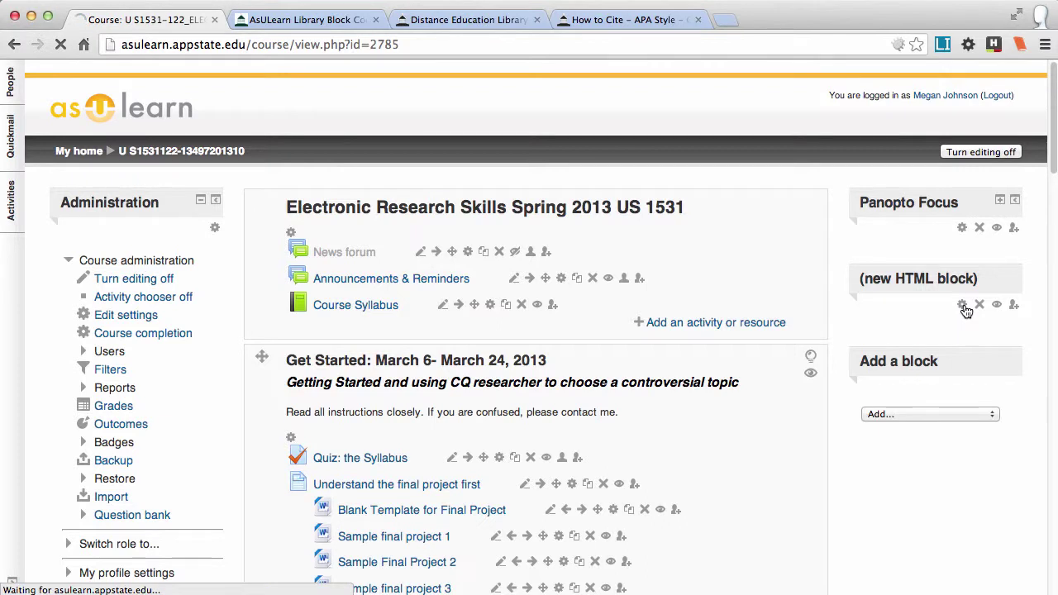
Title the HTML block 'Library', paste the generated library code as its content, and save it.
left_click(411, 285)
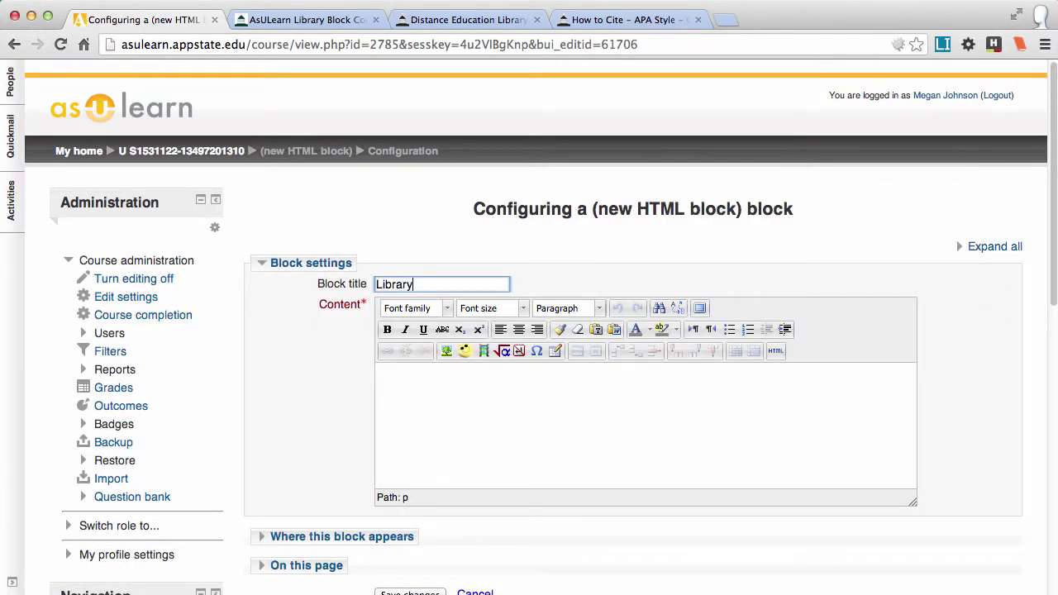
type("Library")
left_click(777, 352)
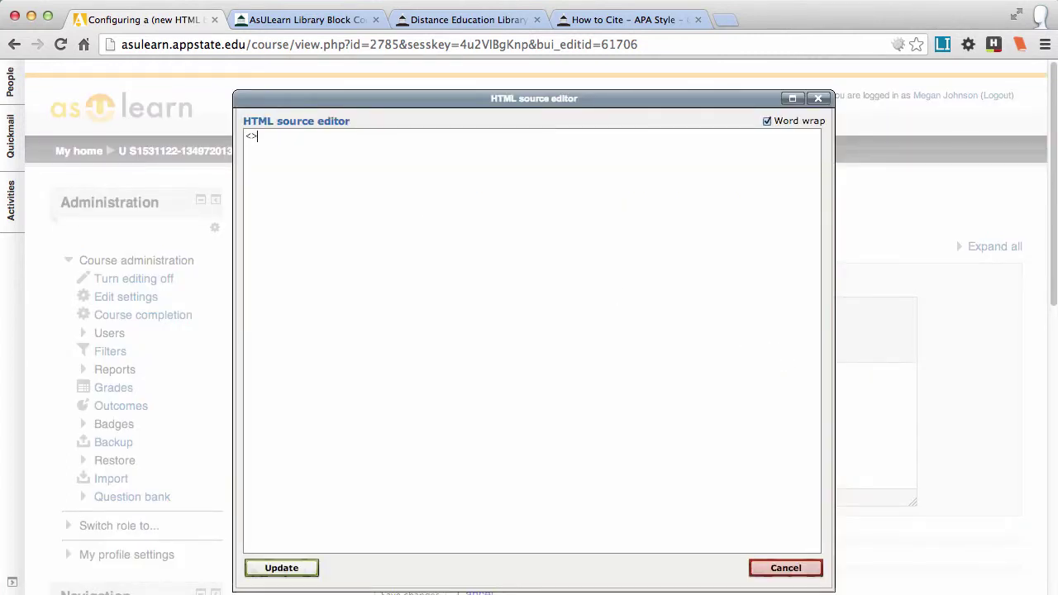
left_click(274, 143)
key("super+v")
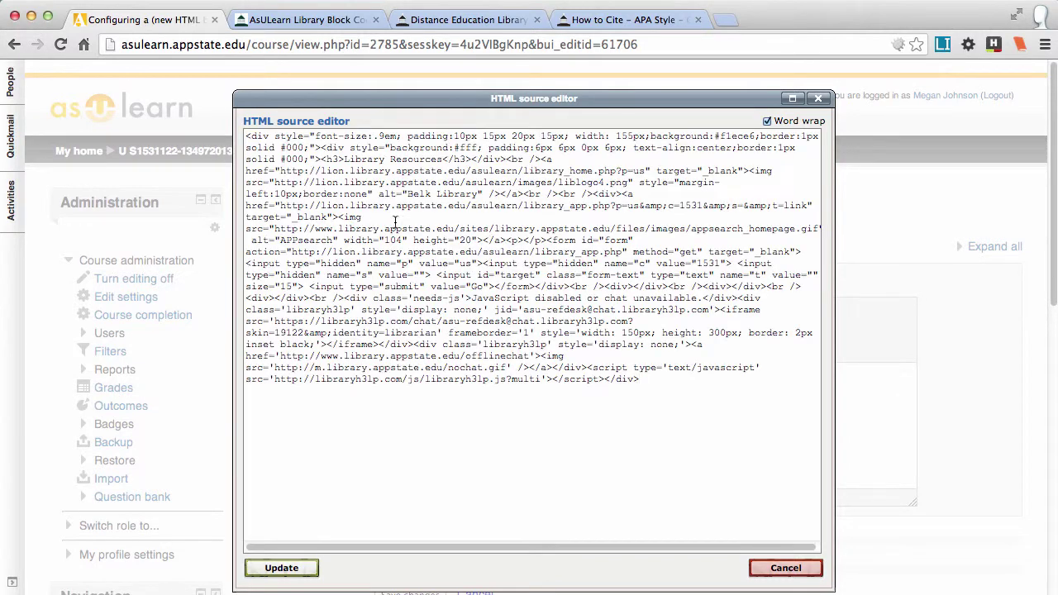
left_click(306, 571)
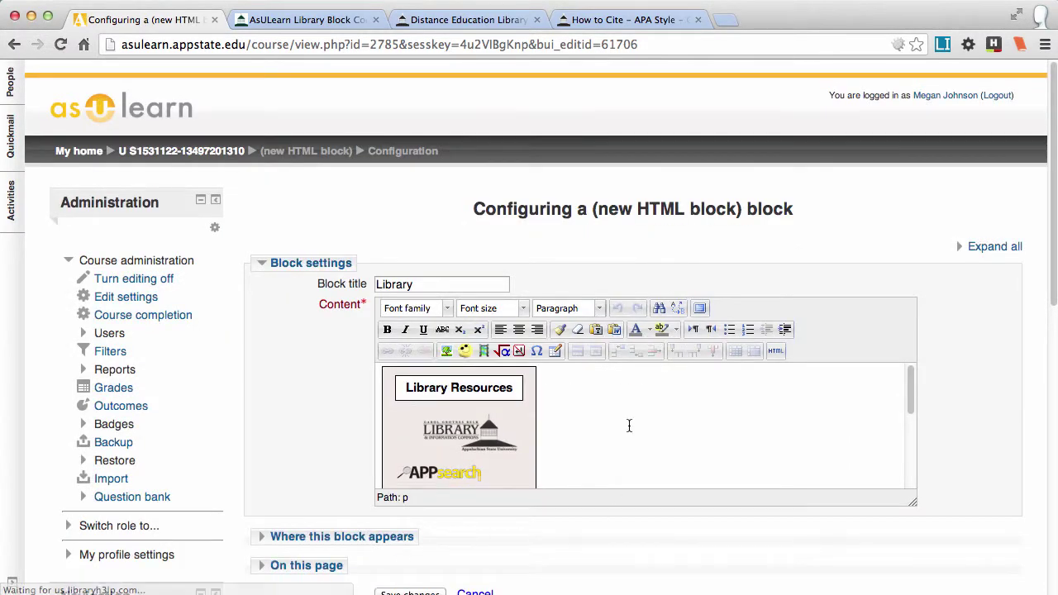
scroll(629, 425, "down", 5)
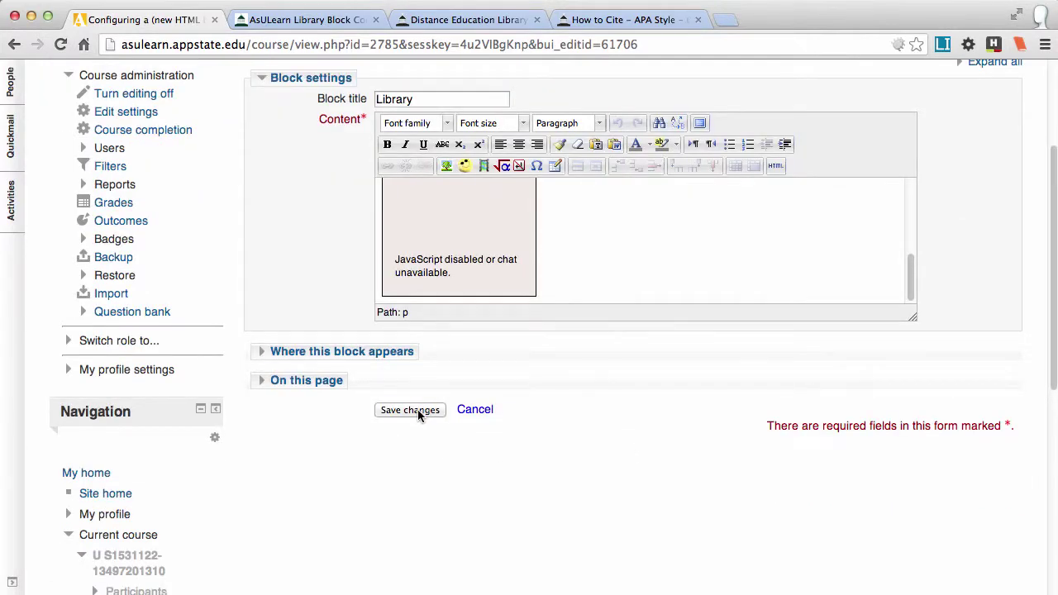
left_click(410, 410)
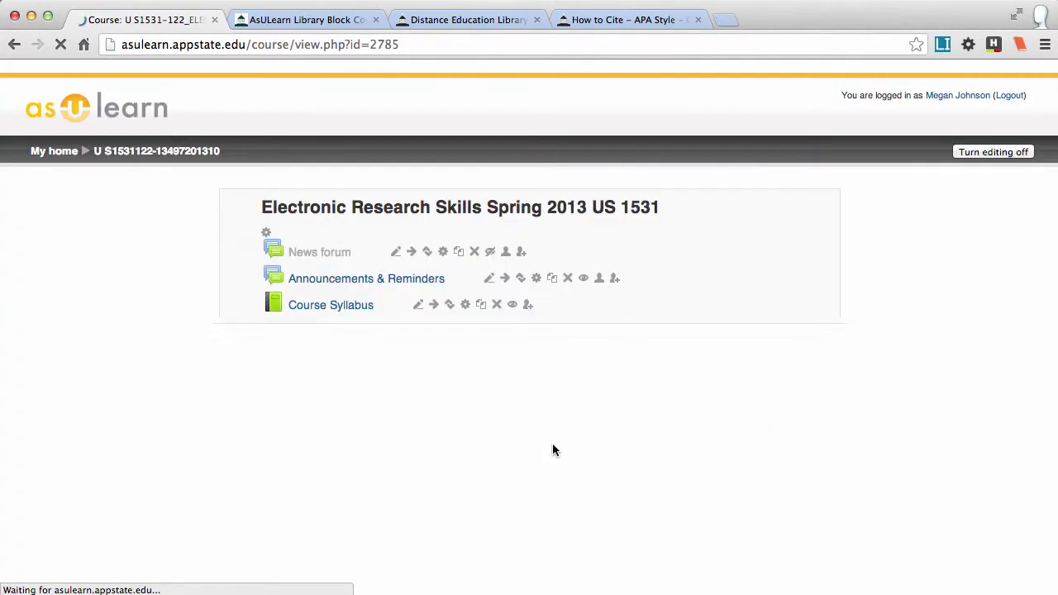
Turn editing off to view the course as a student sees it.
left_click(977, 152)
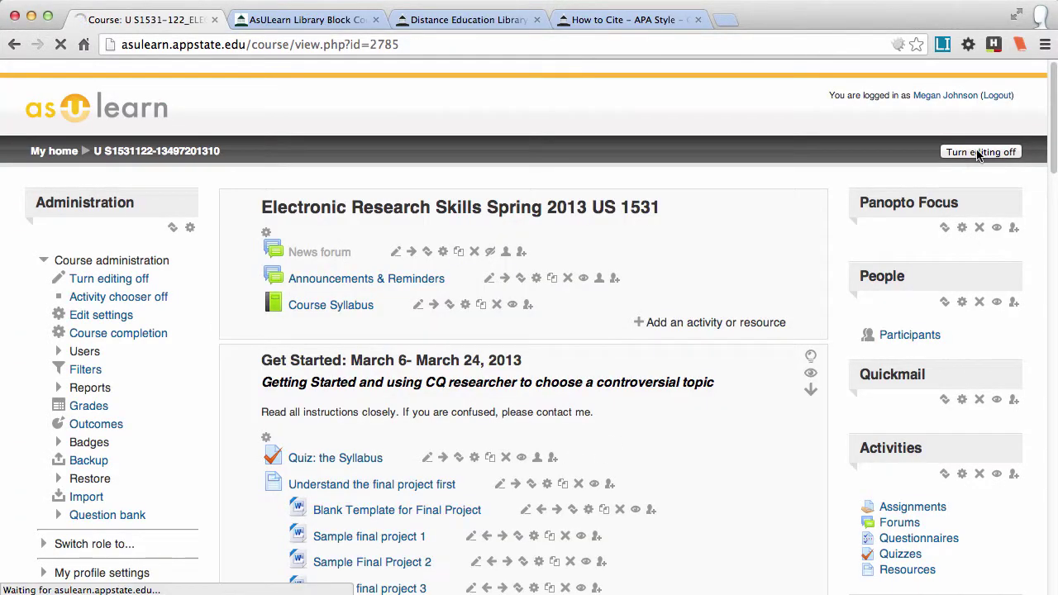
scroll(973, 320, "down", 2)
scroll(975, 330, "down", 5)
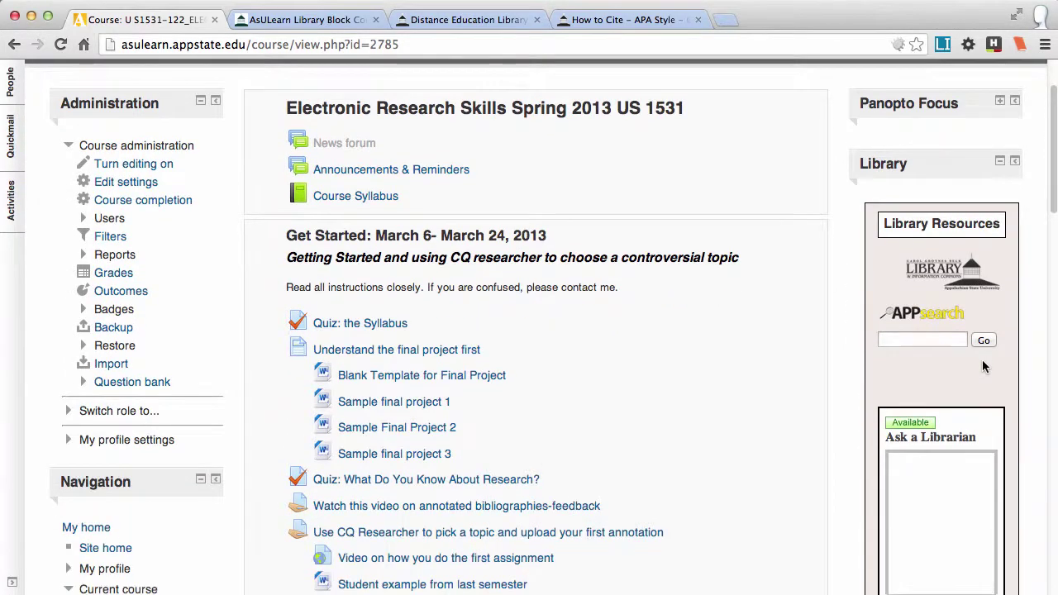
scroll(1022, 436, "up", 5)
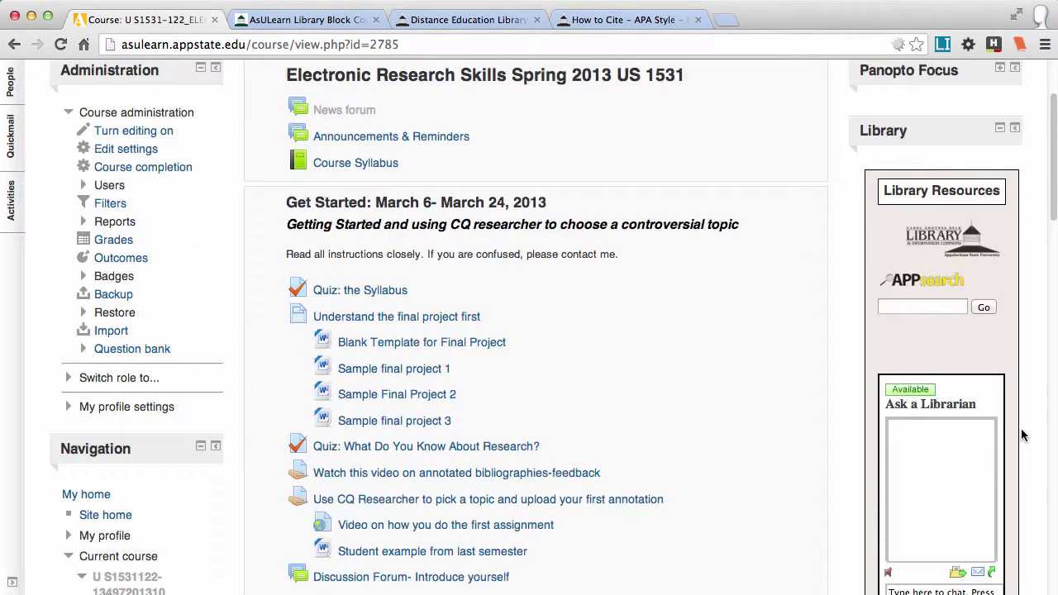
Search APPsearch for 'GMO' from the Library block's search box.
left_click(910, 385)
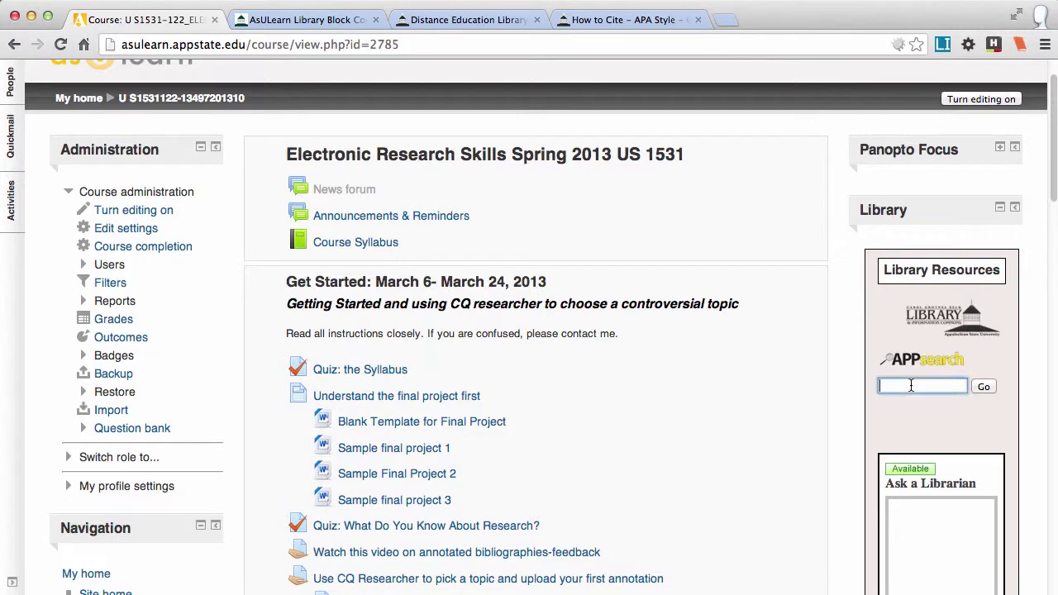
type("GMO")
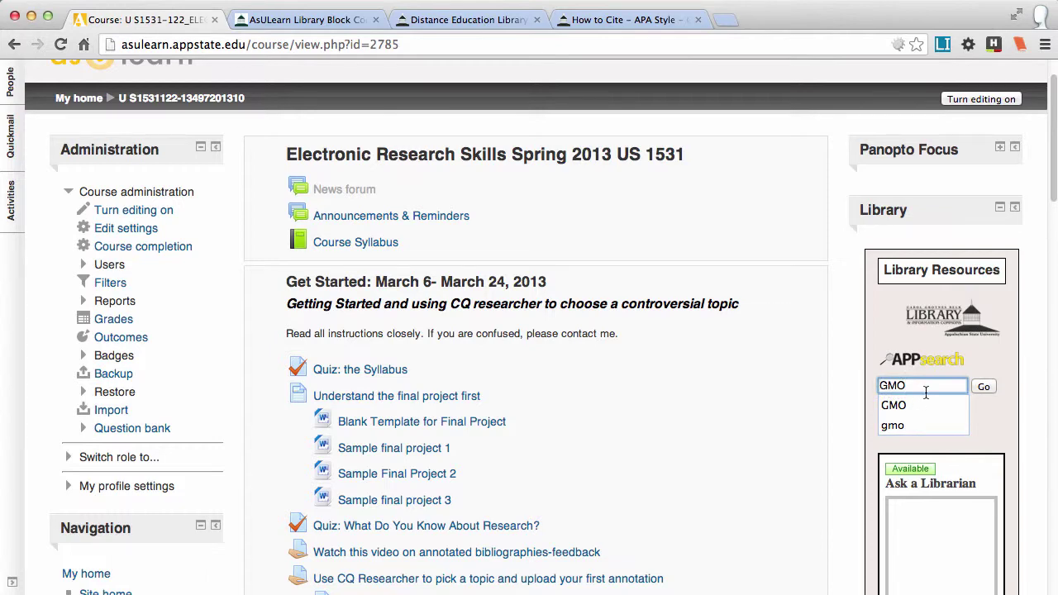
left_click(985, 387)
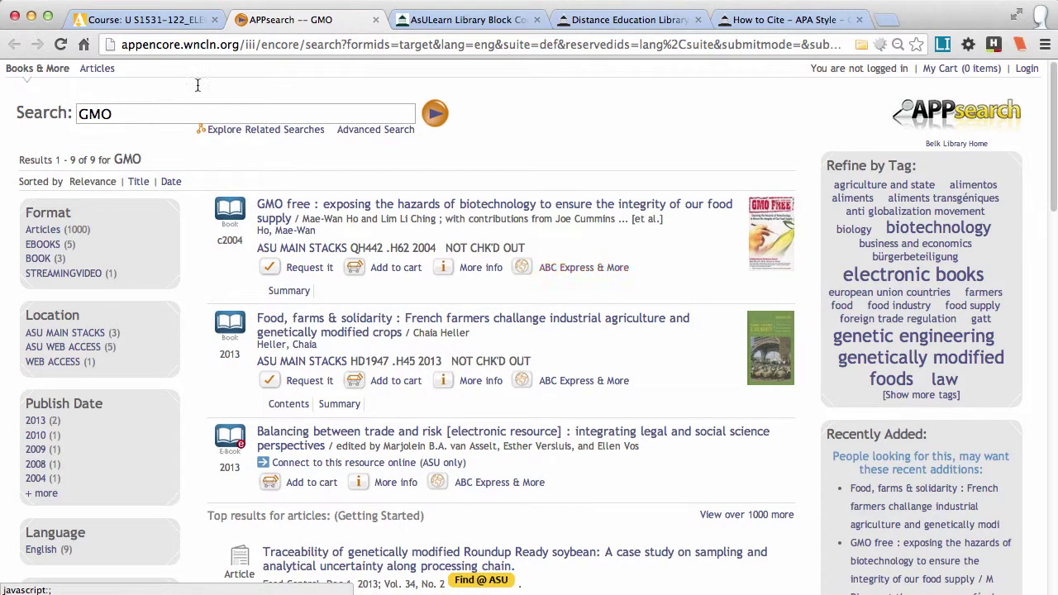
Return to the US 1531 course tab, leaving the GMO results open.
left_click(128, 23)
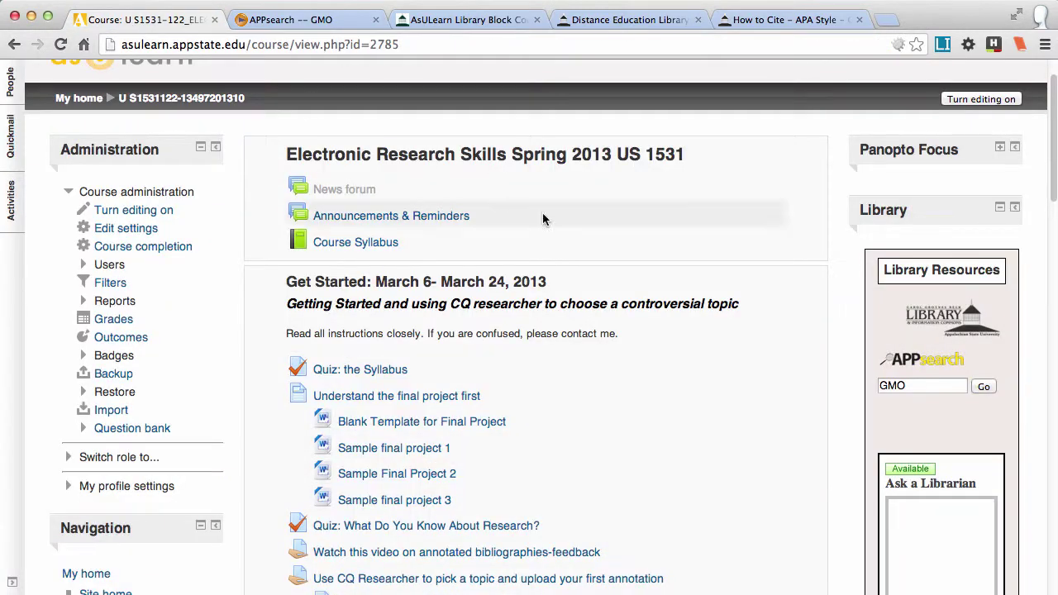
Turn editing on and add a new Page resource from the activity chooser.
scroll(756, 377, "up", 1)
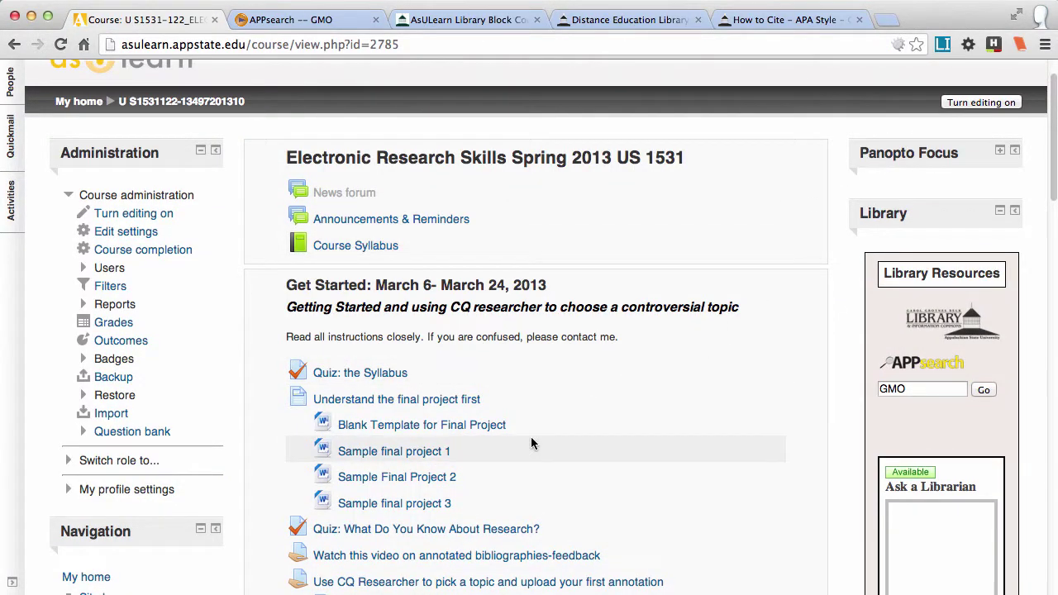
scroll(531, 437, "up", 3)
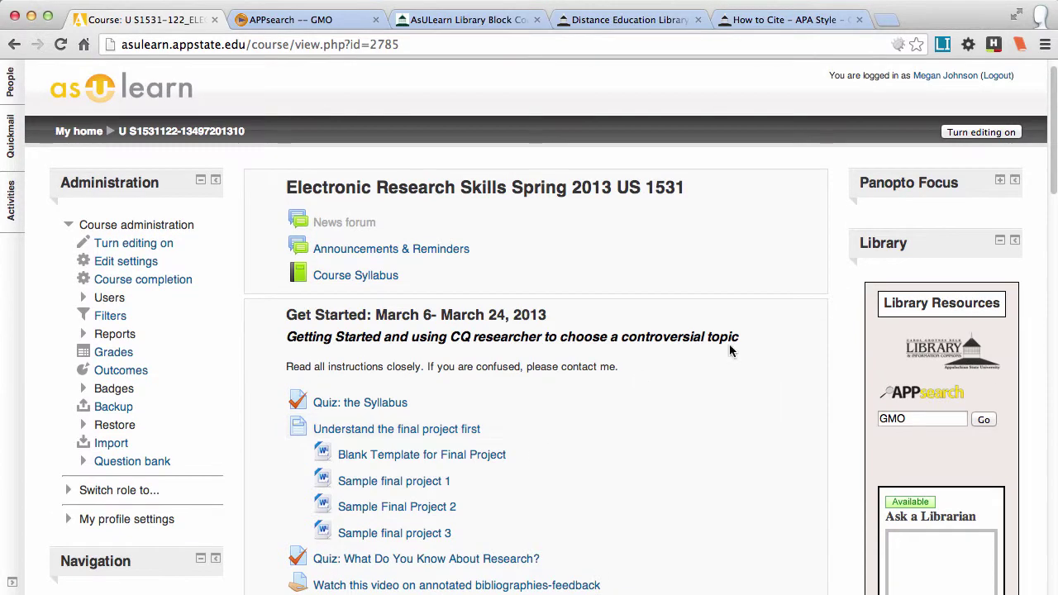
left_click(969, 137)
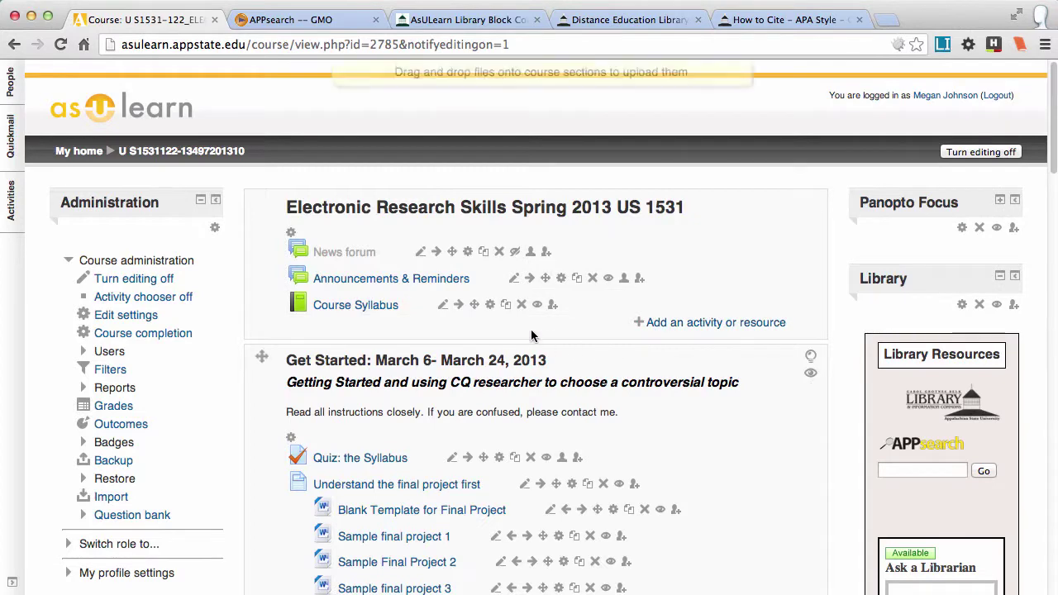
left_click(695, 326)
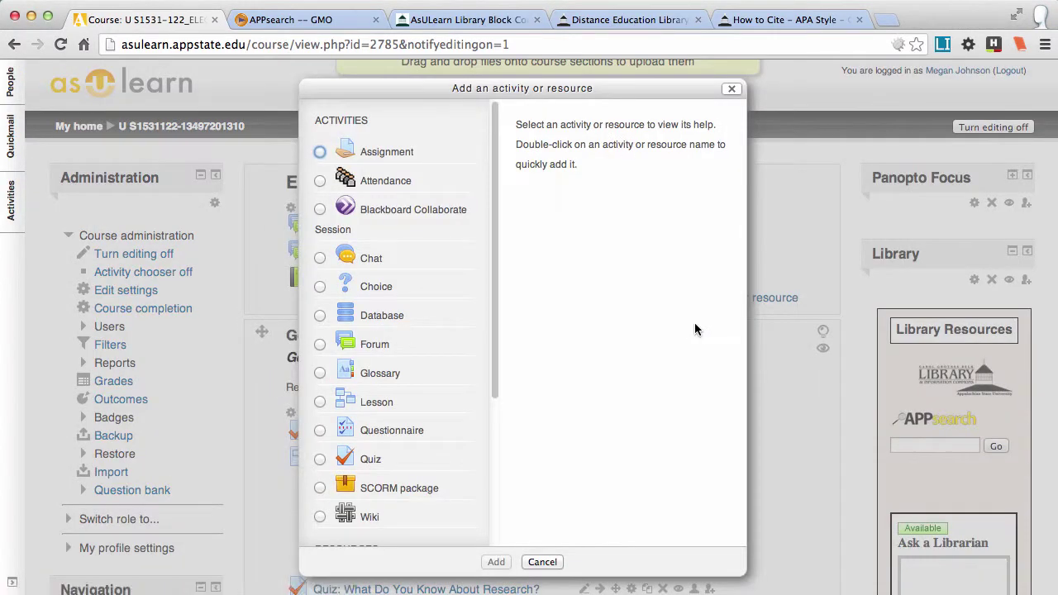
scroll(381, 491, "down", 3)
scroll(381, 491, "down", 1)
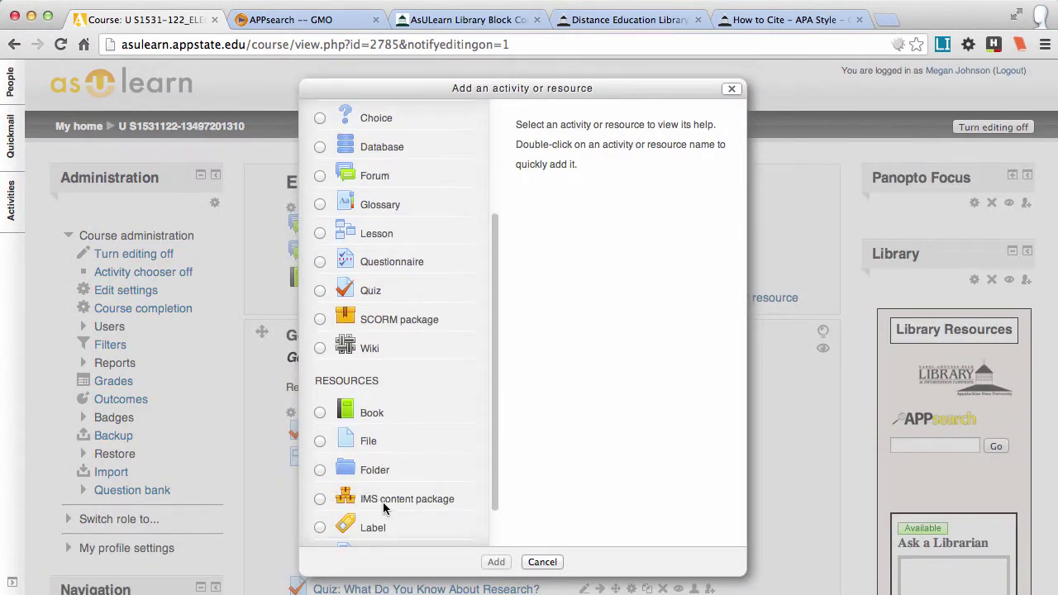
scroll(384, 503, "down", 1)
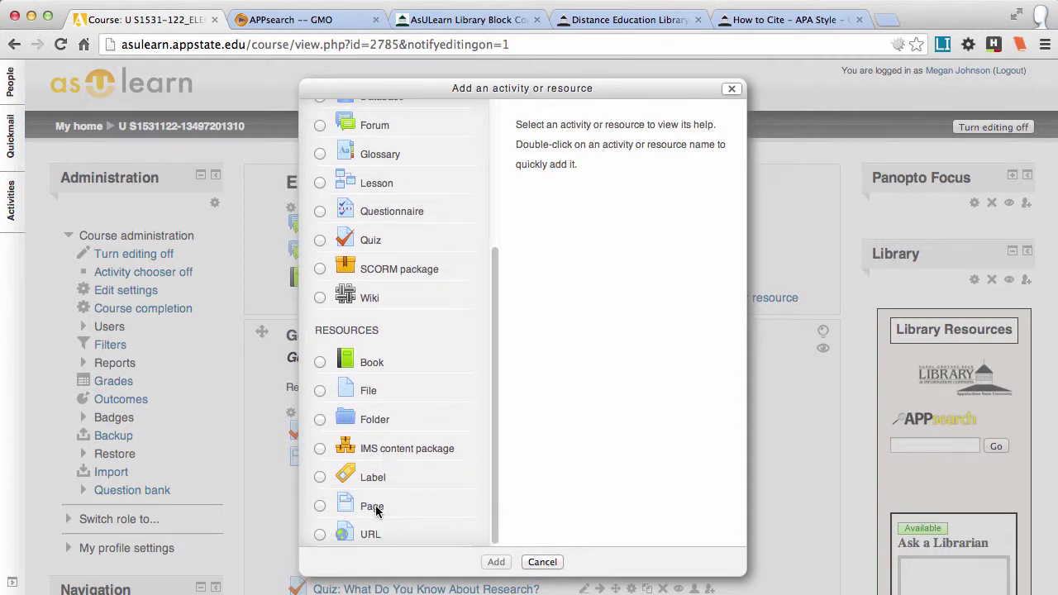
left_click(376, 510)
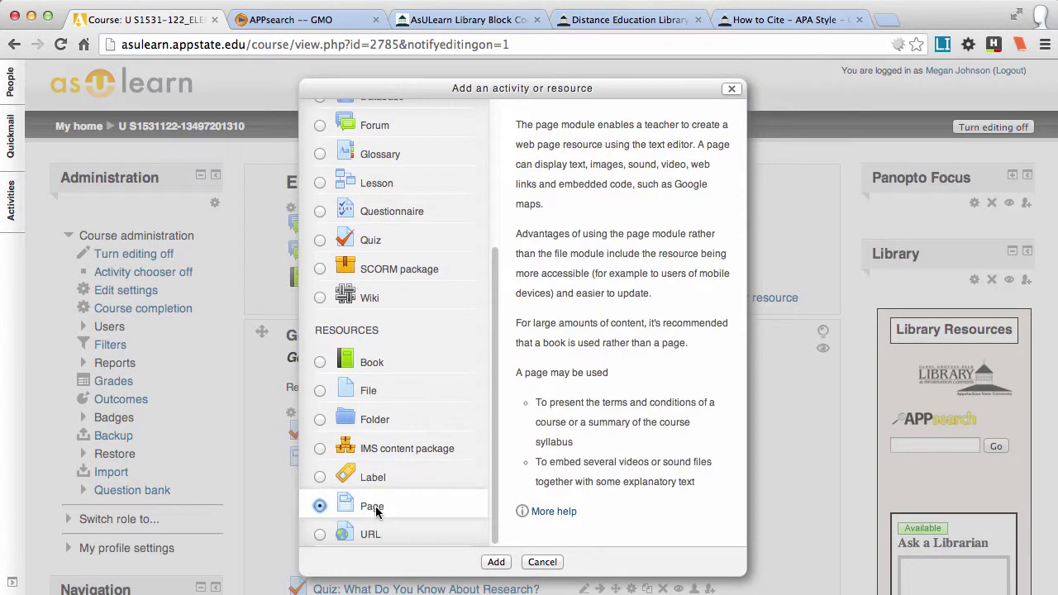
left_click(491, 562)
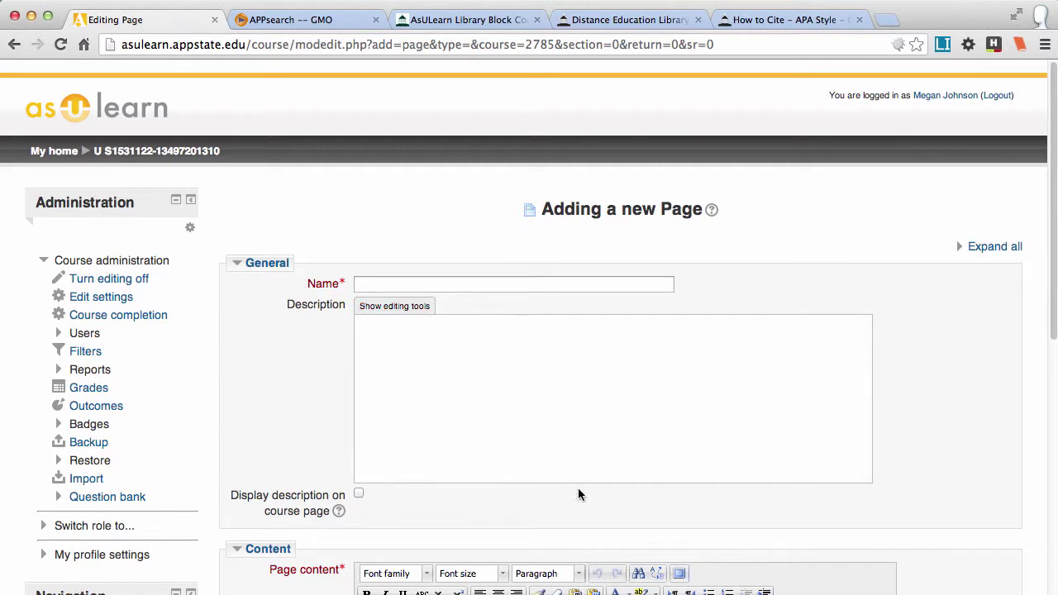
Enable rich-text tools for the Page's Description field and enlarge its editing box.
scroll(579, 494, "down", 3)
scroll(560, 405, "up", 1)
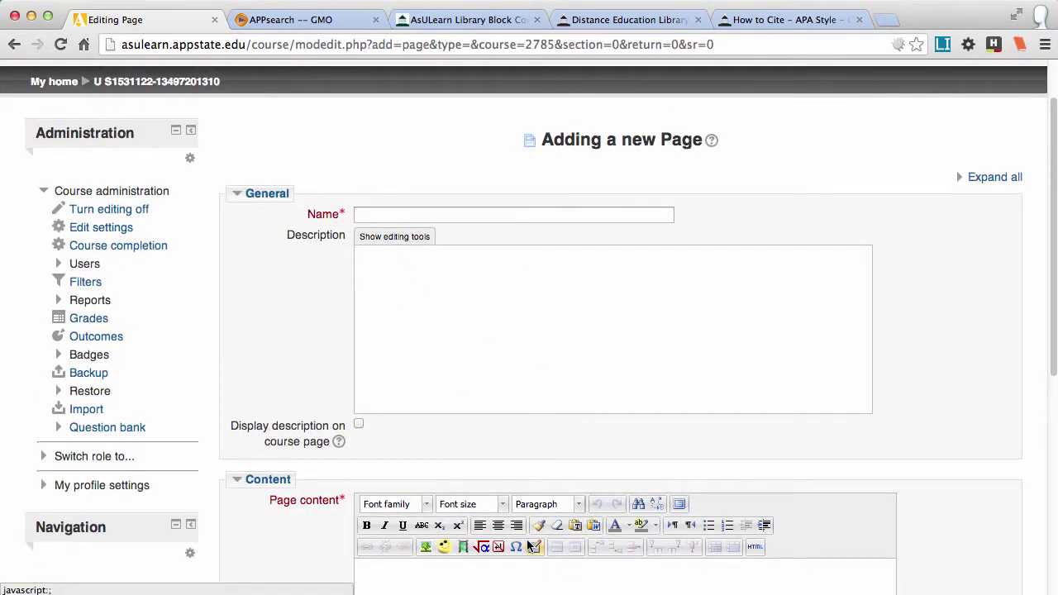
left_click(400, 238)
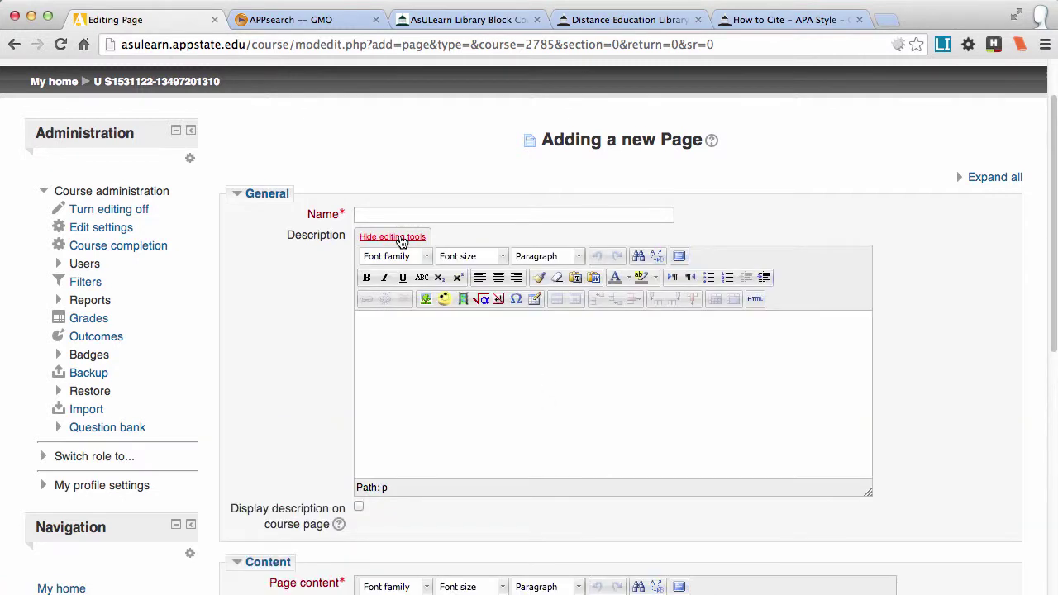
left_click(753, 300)
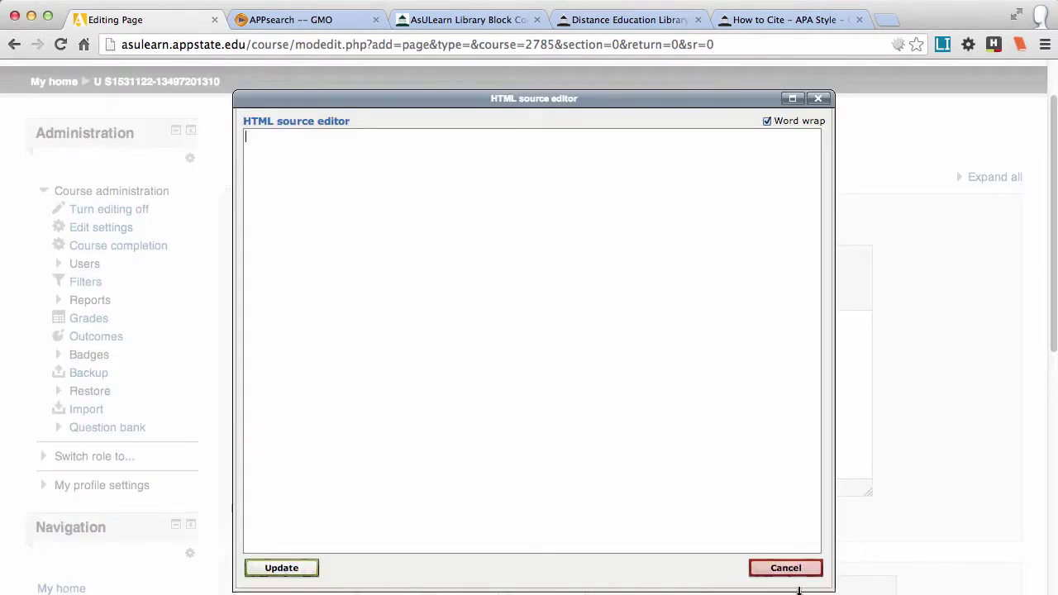
left_click(786, 569)
left_click_drag(870, 494, 783, 415)
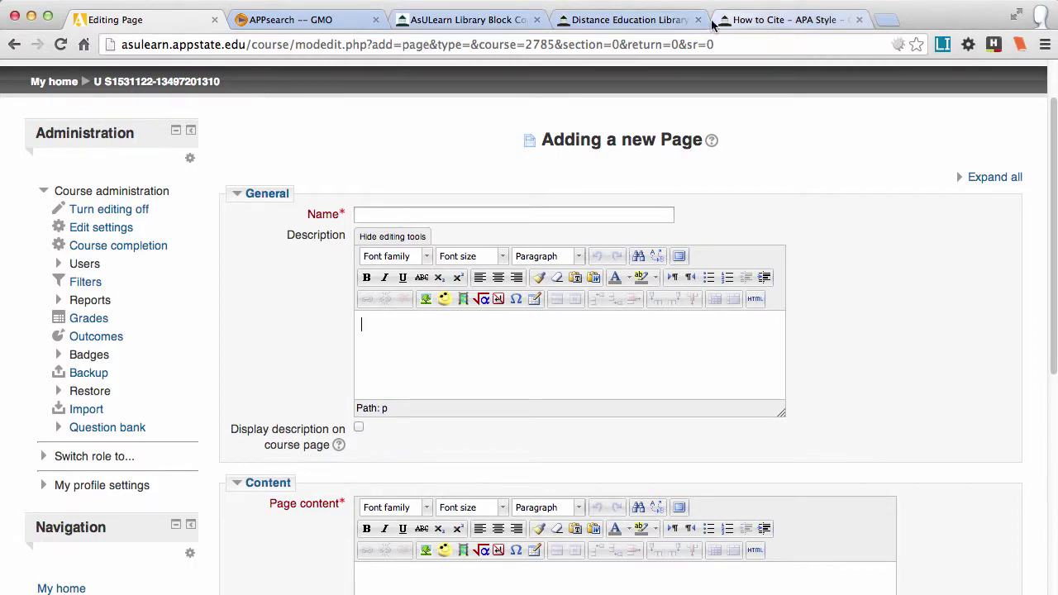
From the block generator tab, go via the Belk Library homepage to Services > For Faculty.
left_click(517, 19)
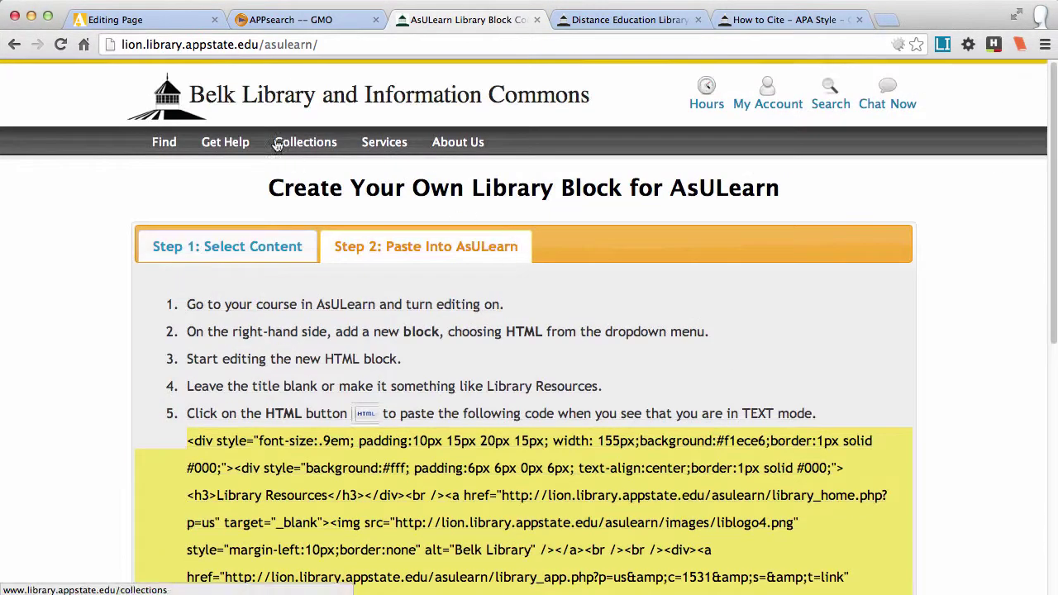
left_click(246, 95)
mouse_move(366, 148)
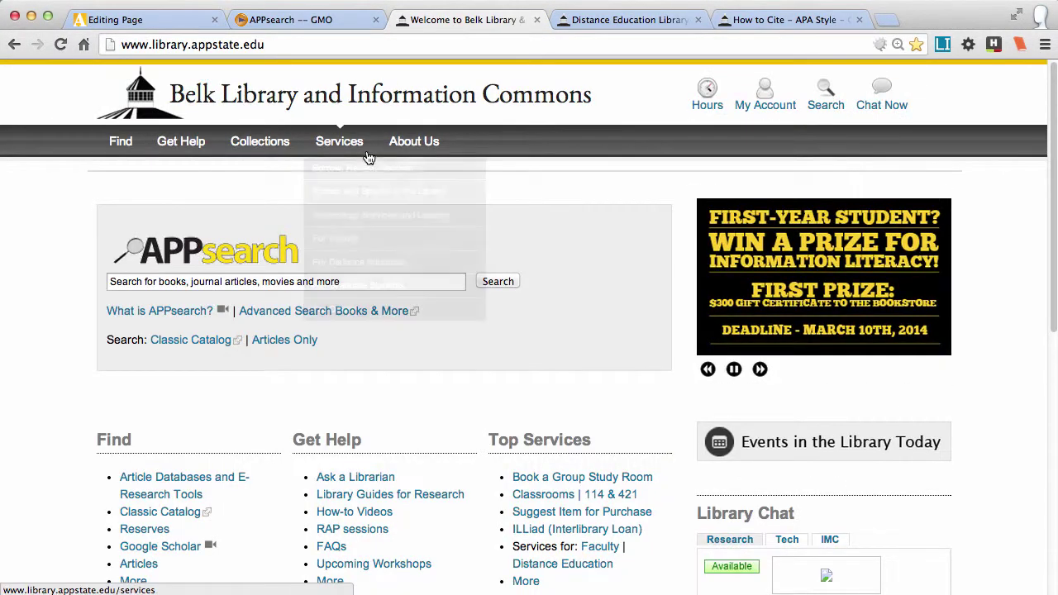
left_click(365, 244)
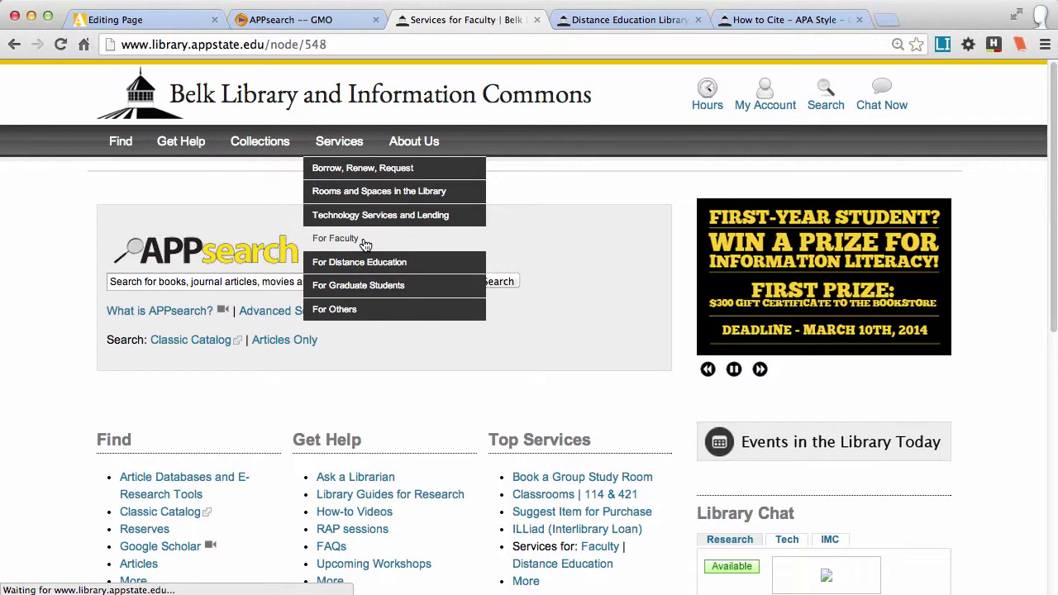